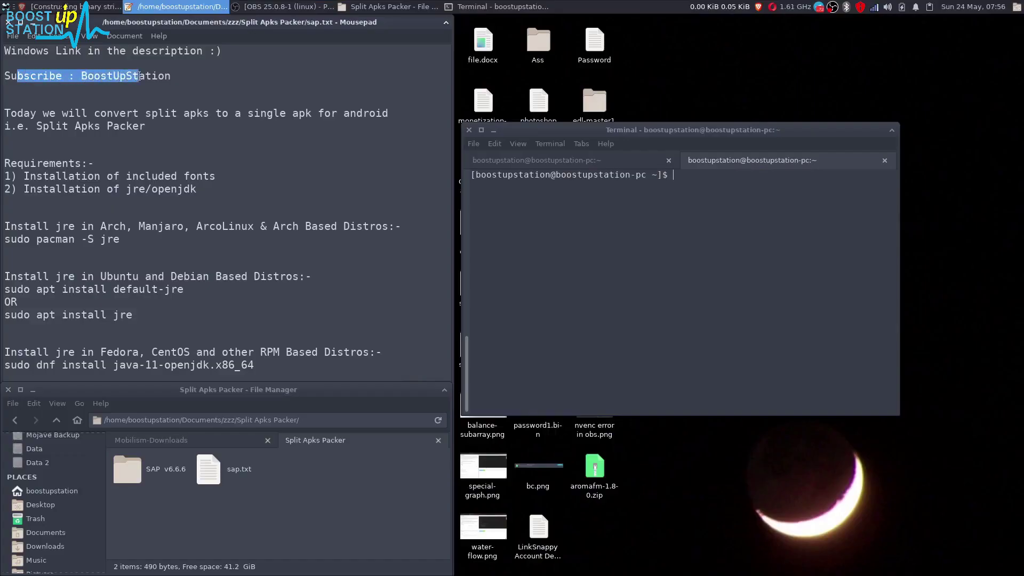
# - Highlight the notes' split-APK conversion sentence, tool name, Windows link note and requirements list
pyautogui.click(160, 75)
pyautogui.moveTo(50, 112)
pyautogui.mouseDown()
pyautogui.moveTo(179, 118)
pyautogui.moveTo(333, 104)
pyautogui.mouseUp()
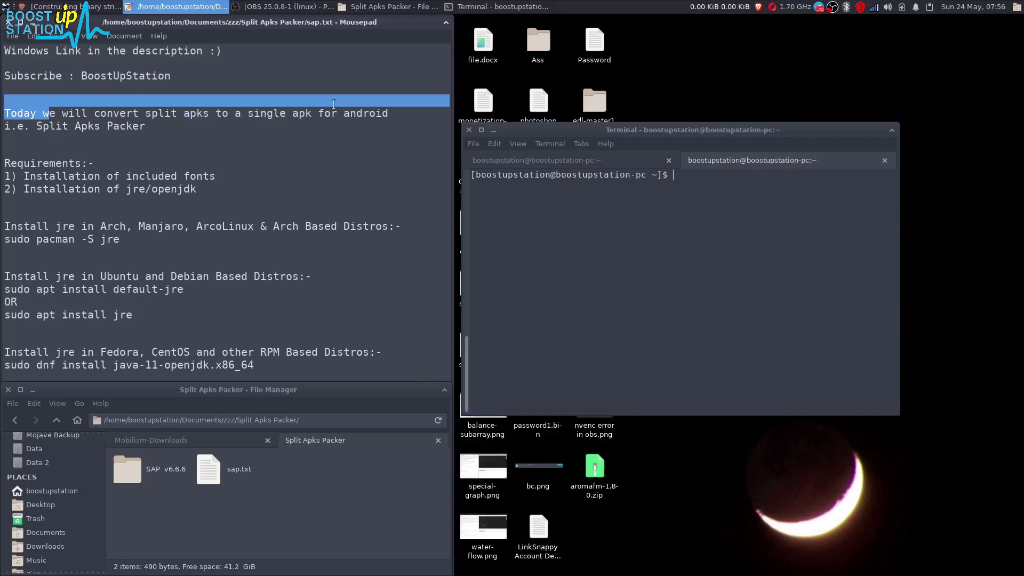
pyautogui.moveTo(61, 127); pyautogui.dragTo(117, 129)
pyautogui.click(136, 126)
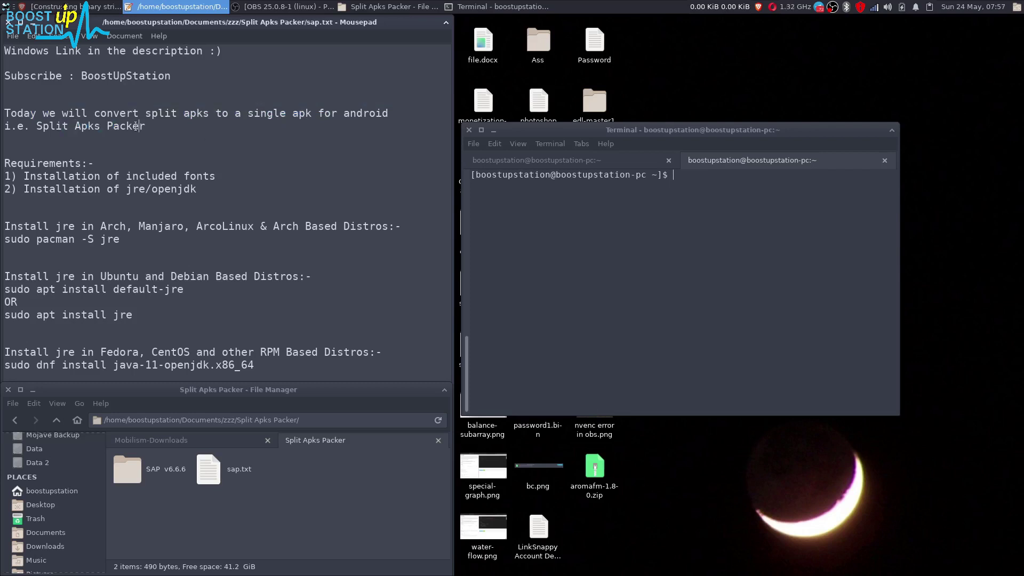
pyautogui.moveTo(33, 51); pyautogui.dragTo(175, 52)
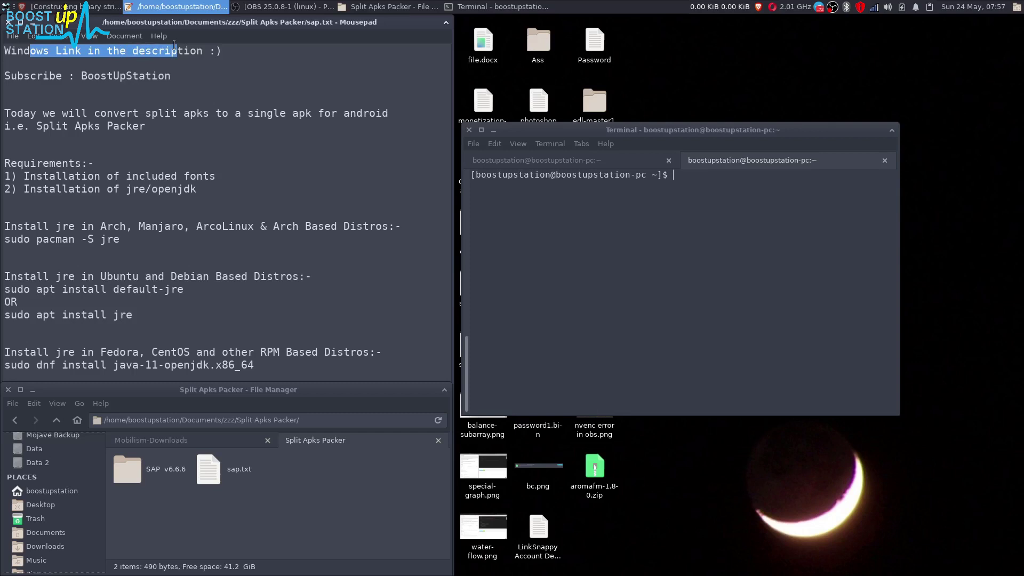
pyautogui.click(215, 142)
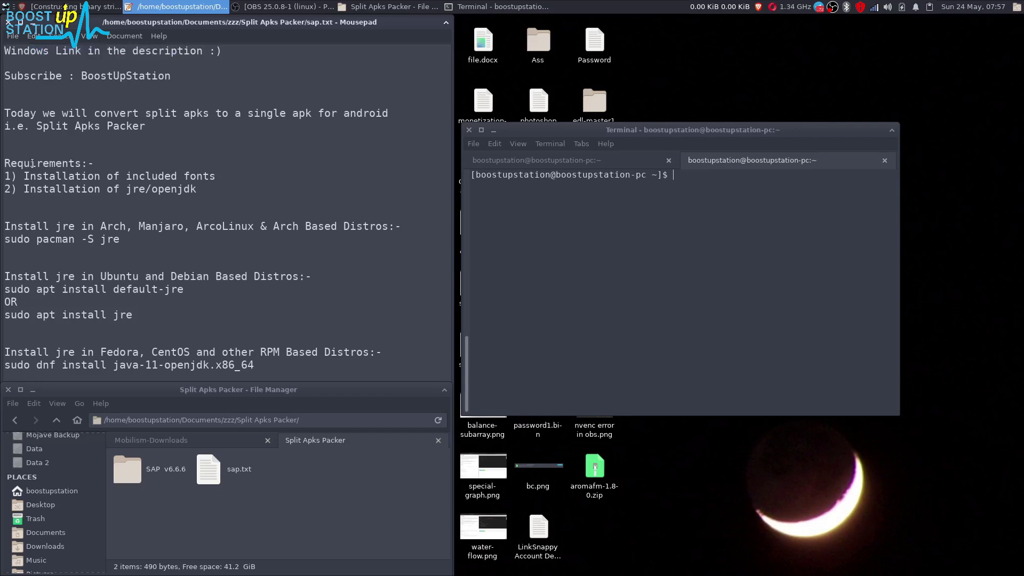
pyautogui.moveTo(32, 164); pyautogui.dragTo(125, 171)
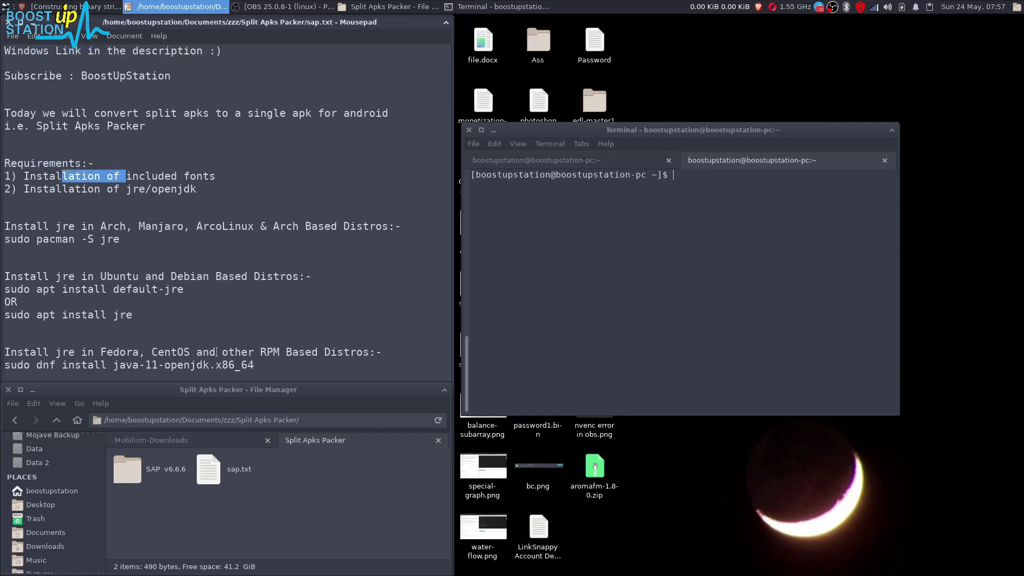
# - Open the SAP v6.6.6 folder and point out its Linux and Windows version zips
pyautogui.doubleClick(170, 468)
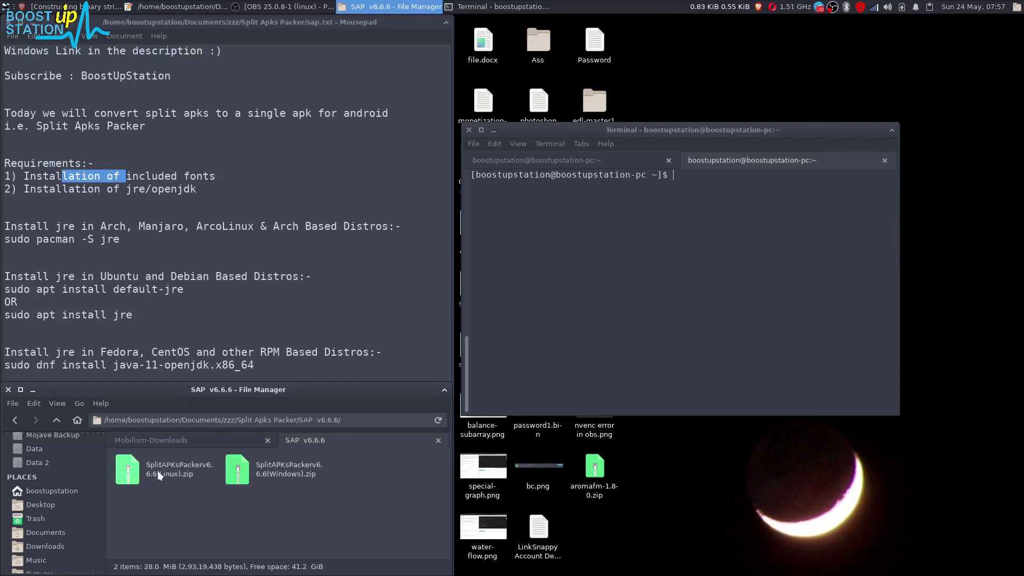
pyautogui.click(166, 472)
pyautogui.click(294, 477)
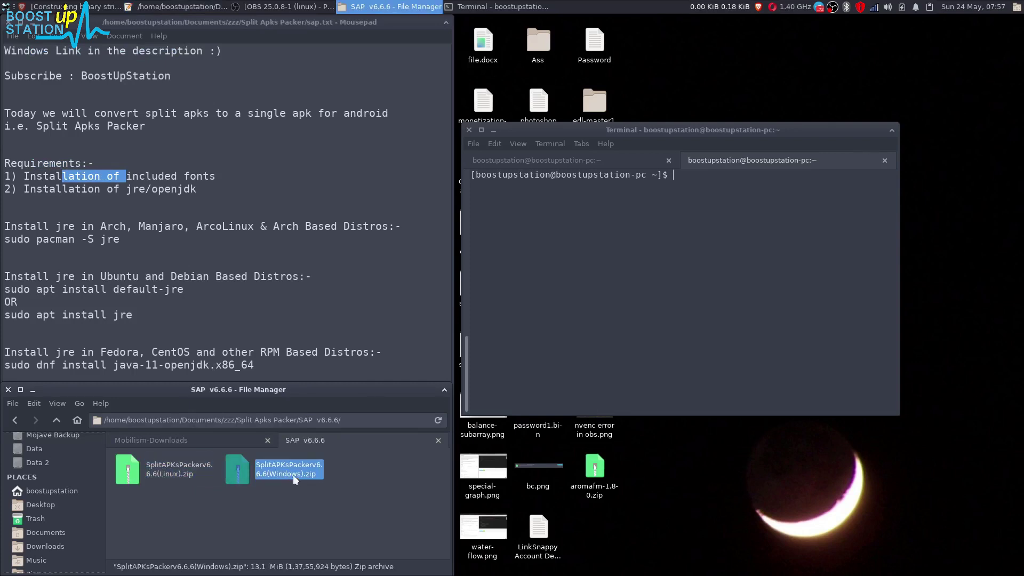
pyautogui.click(272, 492)
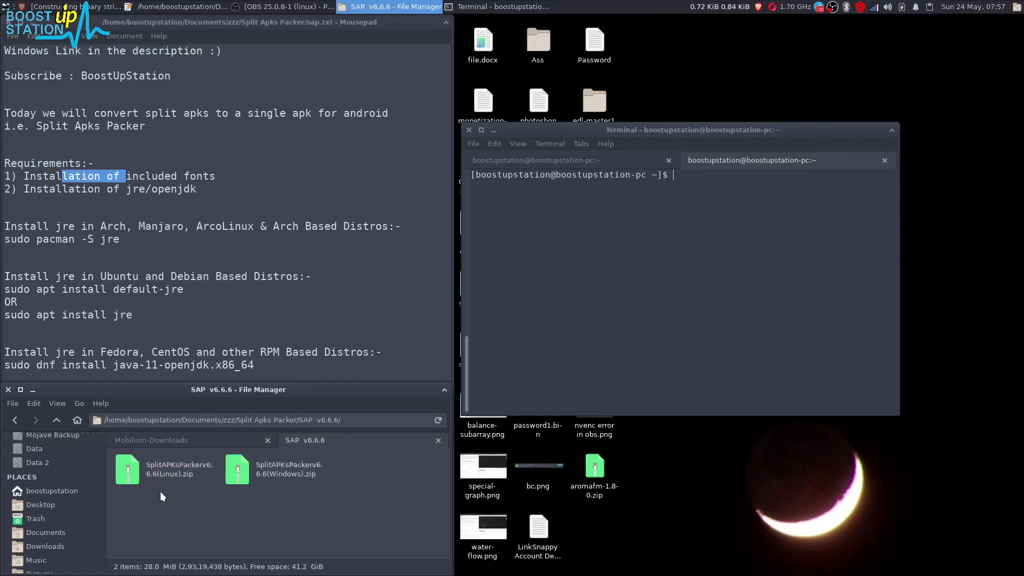
pyautogui.click(165, 475)
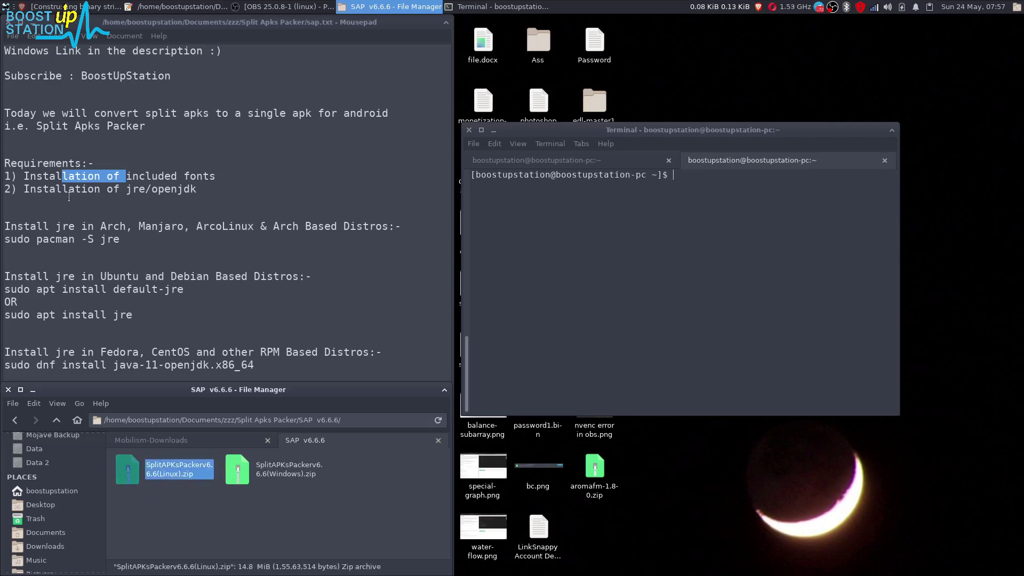
# - Highlight the jre requirement and the Arch 'sudo pacman -S jre' install command
pyautogui.moveTo(68, 188); pyautogui.dragTo(206, 188)
pyautogui.click(205, 187)
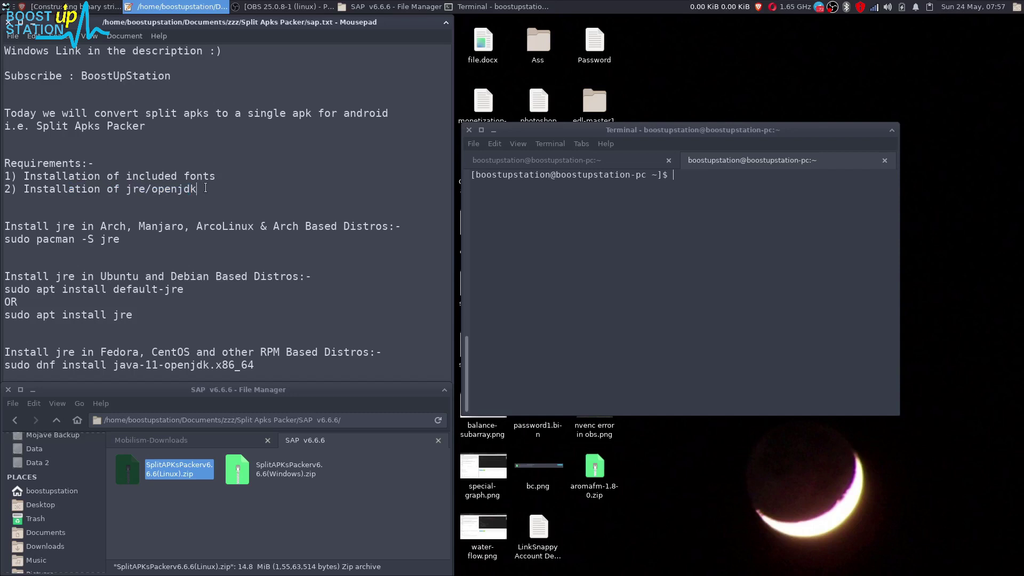
pyautogui.click(85, 227)
pyautogui.hotkey('shift', 'Right')
pyautogui.hotkey('shift', 'Right')
pyautogui.hotkey('shift', 'Right')
pyautogui.hotkey('shift', 'Right')
pyautogui.hotkey('shift', 'Right')
pyautogui.hotkey('shift', 'Right')
pyautogui.moveTo(29, 239); pyautogui.dragTo(112, 238)
# - Highlight the Ubuntu/Debian apt jre commands and the Fedora java-11-openjdk instructions
pyautogui.moveTo(105, 276); pyautogui.dragTo(235, 277)
pyautogui.moveTo(61, 289); pyautogui.dragTo(117, 287)
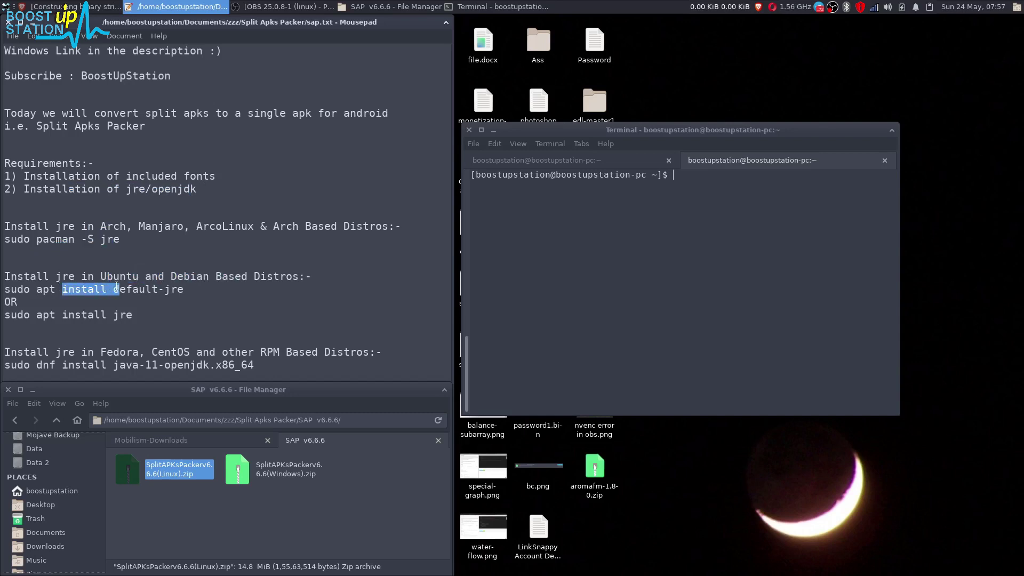
pyautogui.moveTo(63, 310); pyautogui.dragTo(106, 314)
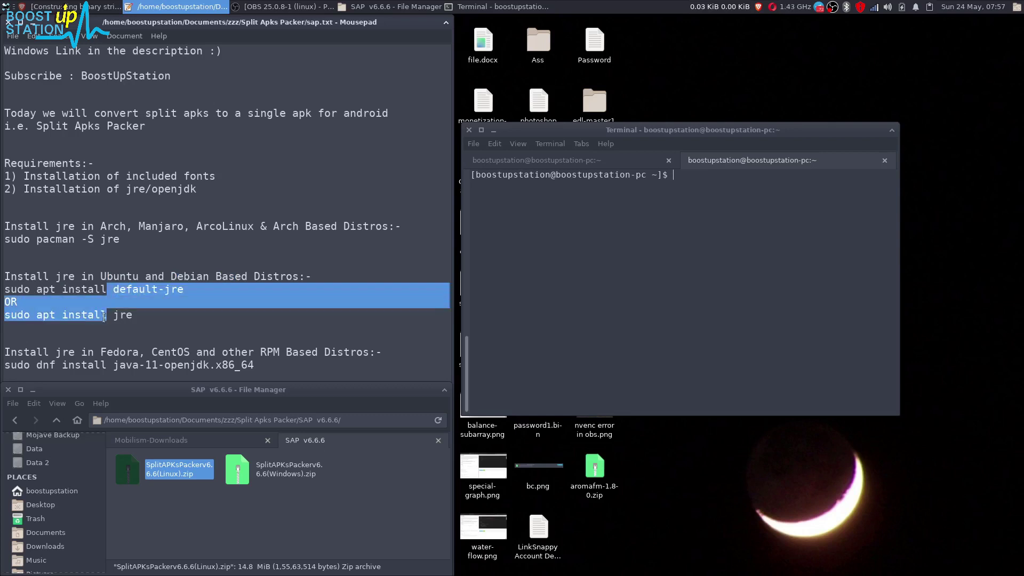
pyautogui.click(104, 316)
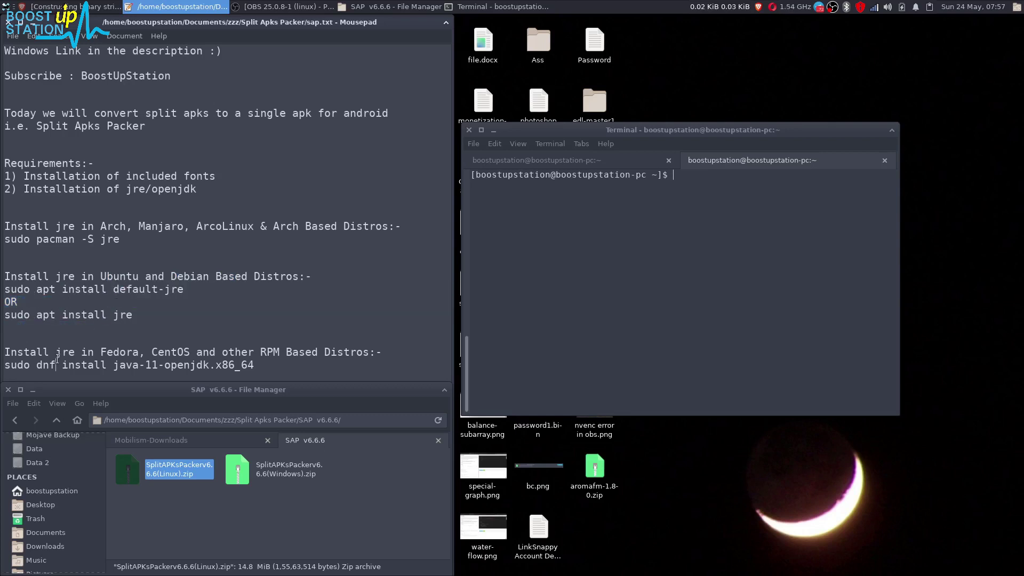
pyautogui.moveTo(57, 361)
pyautogui.mouseDown()
pyautogui.moveTo(128, 343)
pyautogui.moveTo(303, 348)
pyautogui.mouseUp()
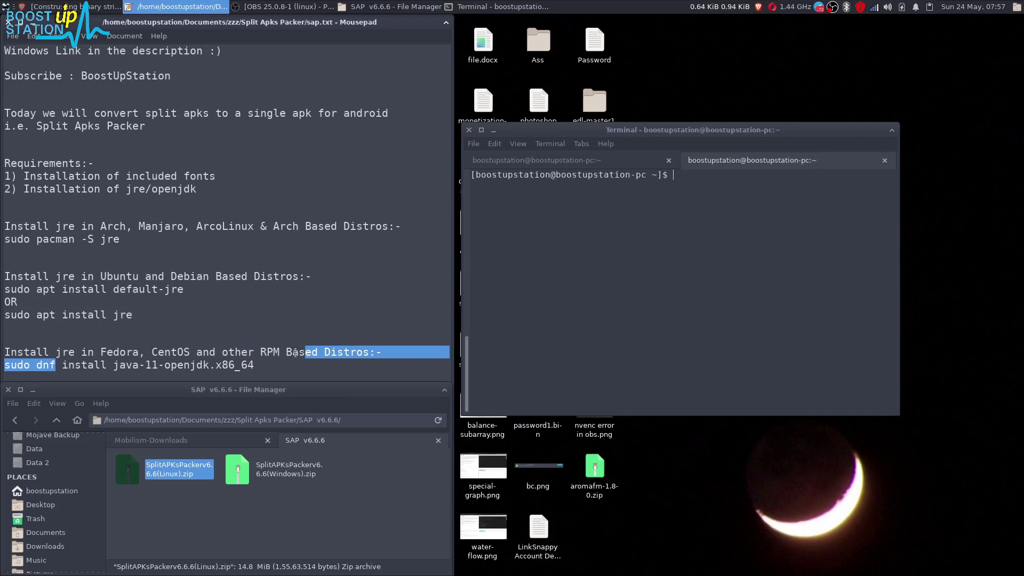
pyautogui.moveTo(95, 364); pyautogui.dragTo(225, 362)
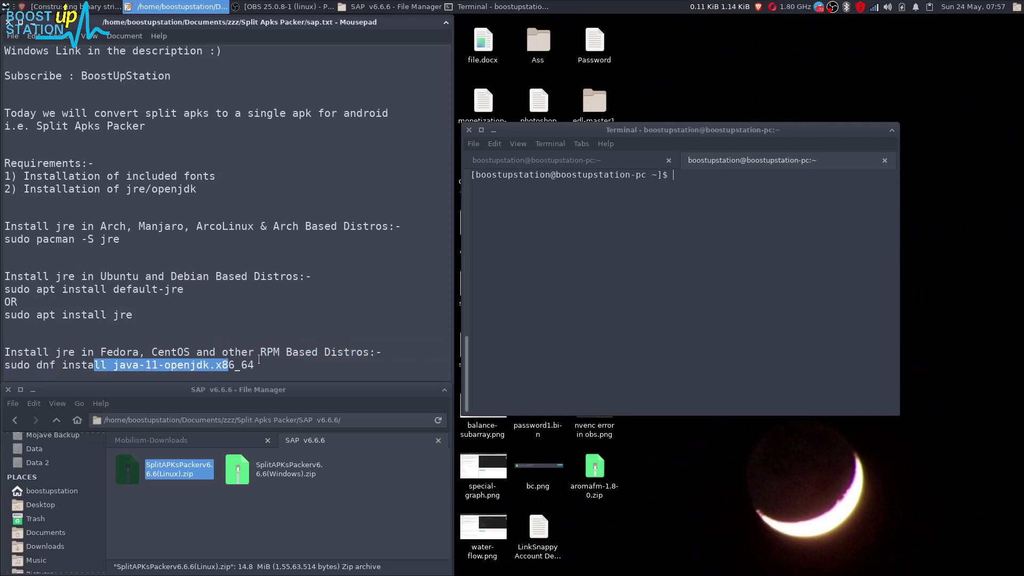
pyautogui.click(258, 360)
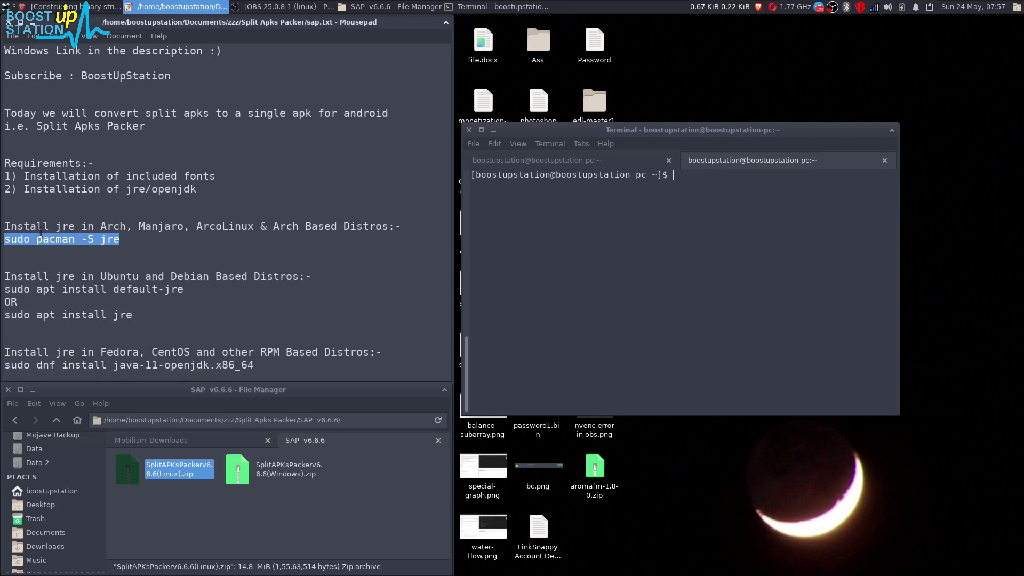
# - Run 'sudo pacman -S jre' in the terminal and confirm the jre installation
pyautogui.tripleClick(40, 239)
pyautogui.moveTo(74, 238); pyautogui.dragTo(500, 263)
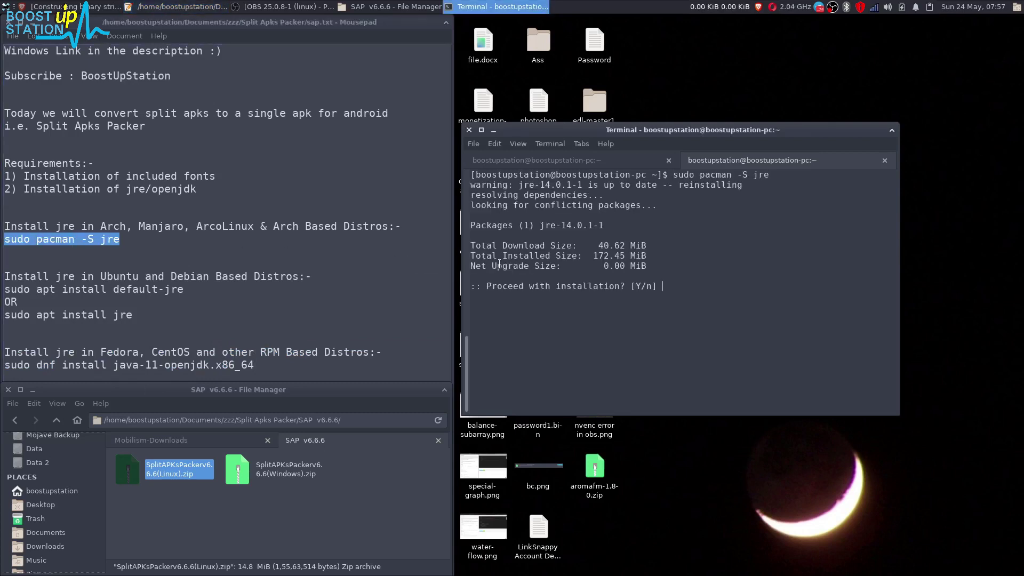
pyautogui.moveTo(549, 241); pyautogui.dragTo(647, 259)
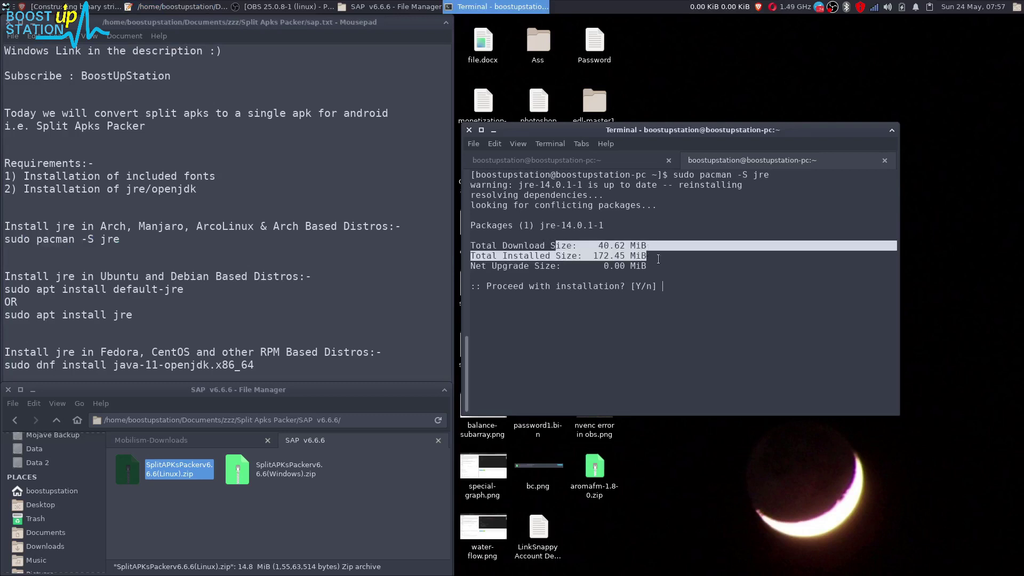
pyautogui.click(678, 302)
pyautogui.write('y')
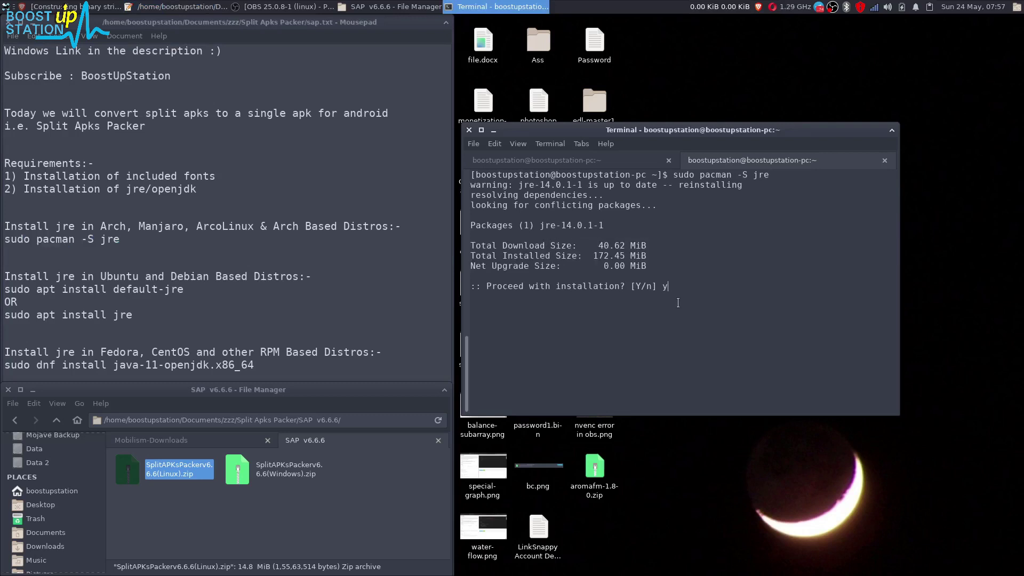
pyautogui.press('Return')
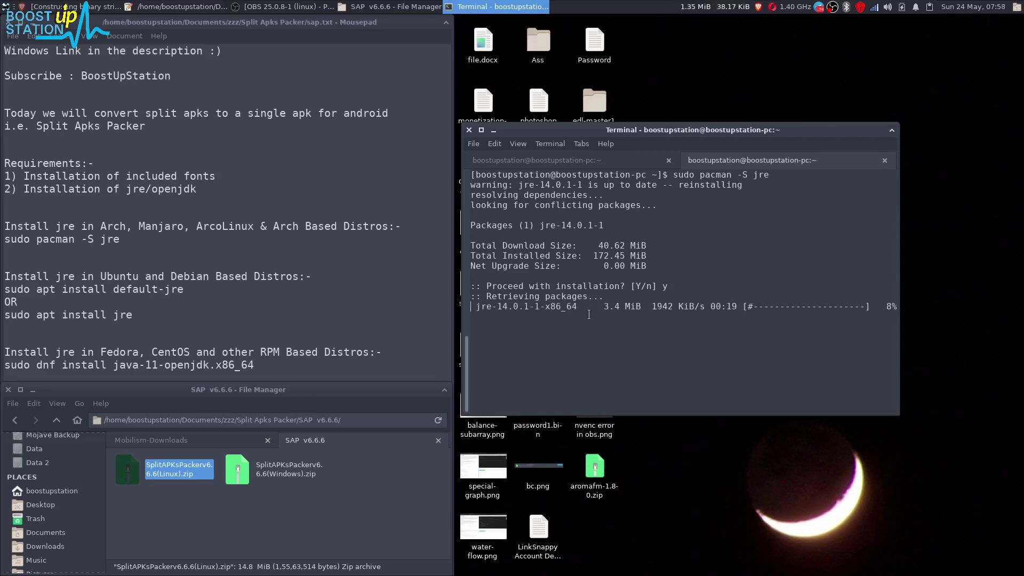
pyautogui.click(213, 511)
pyautogui.click(178, 471)
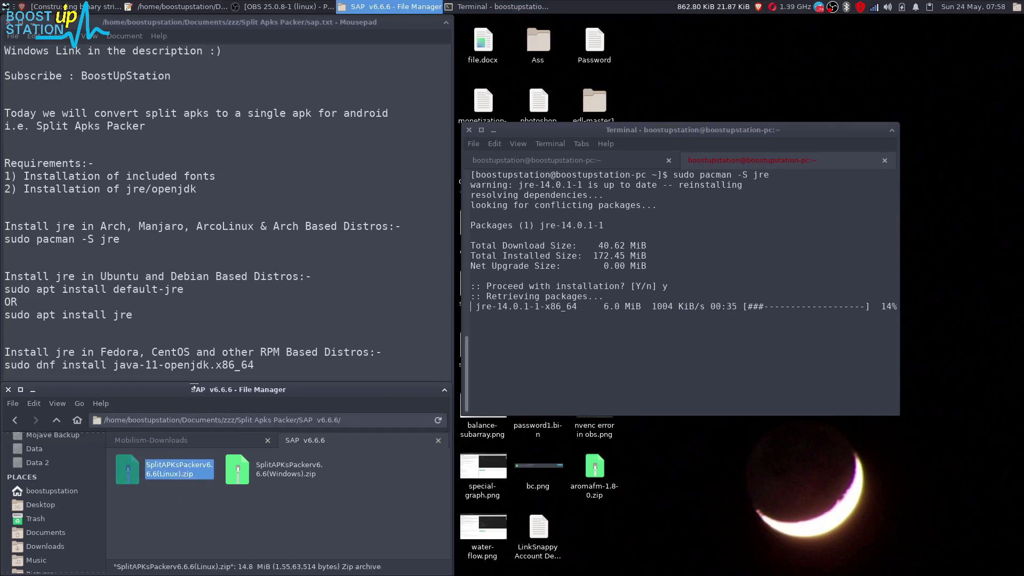
# - Extract the Linux zip here and open the extracted Split APKs Packer v6.6.6 folder
pyautogui.rightClick(174, 467)
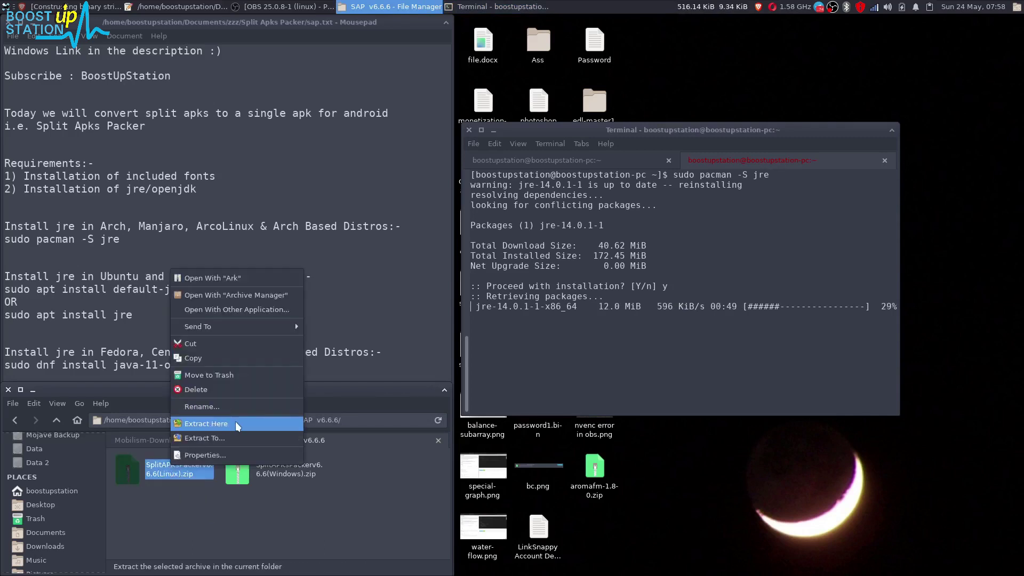
pyautogui.click(234, 423)
pyautogui.moveTo(252, 516); pyautogui.dragTo(191, 481)
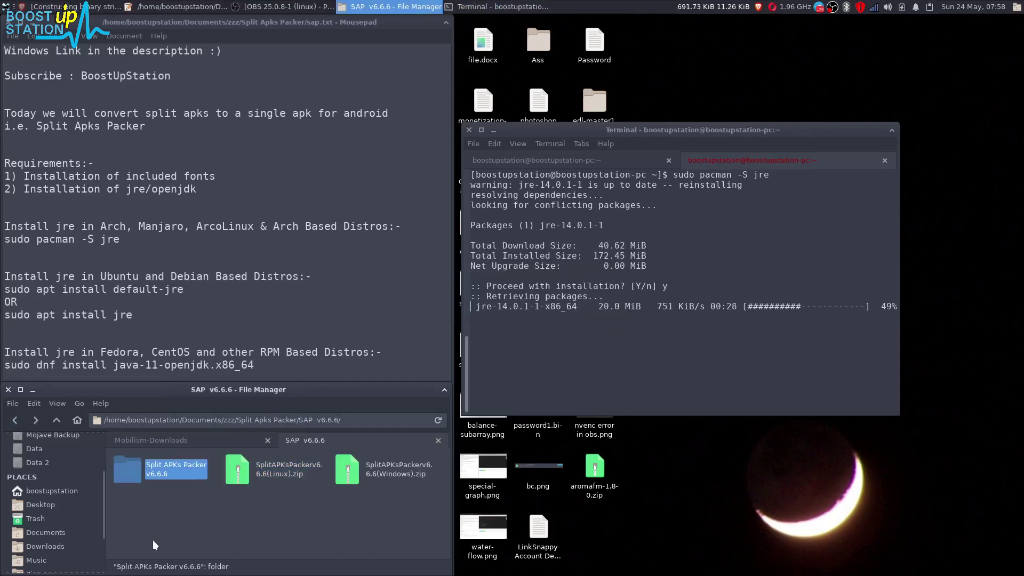
pyautogui.doubleClick(191, 482)
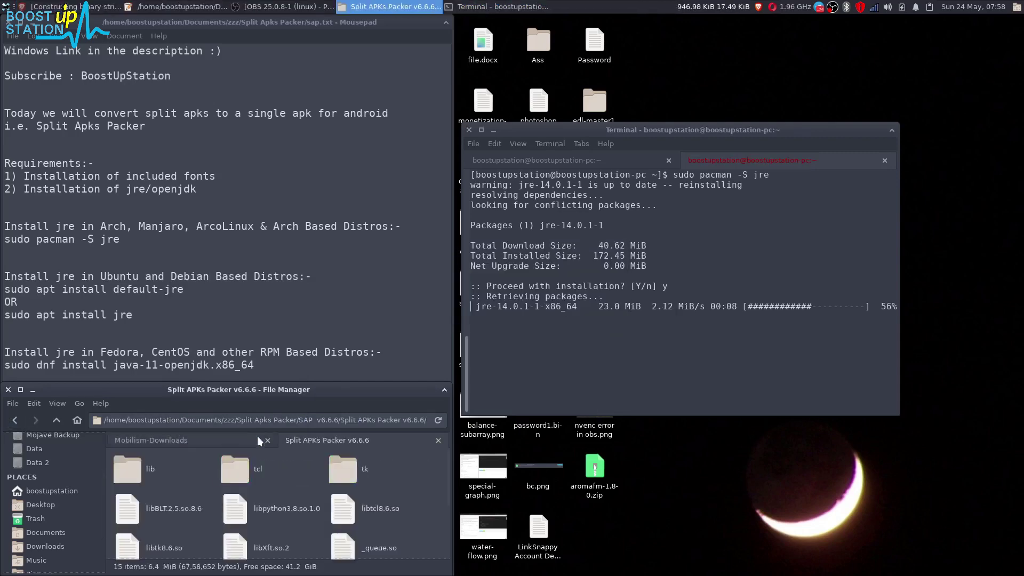
# - Point out the folder's sap file and UbuntuMono fonts, and check the jre install progress
pyautogui.hotkey('ctrl', 'a')
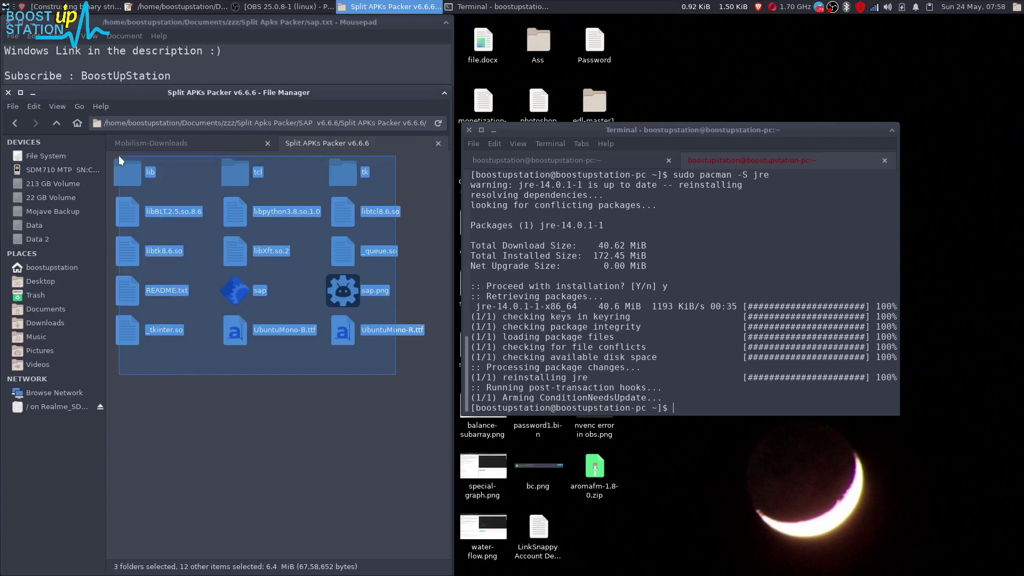
pyautogui.click(267, 354)
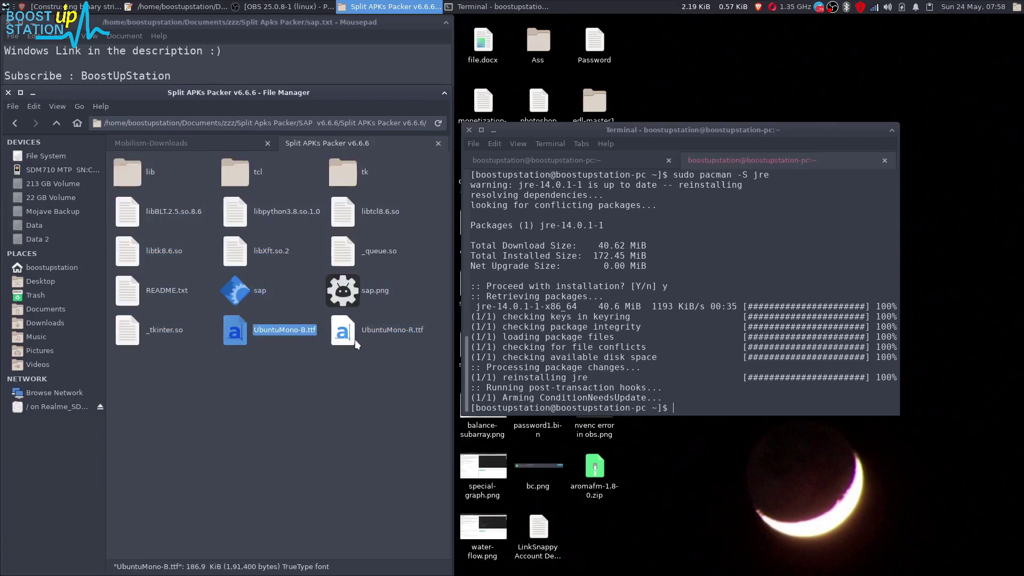
pyautogui.click(334, 331)
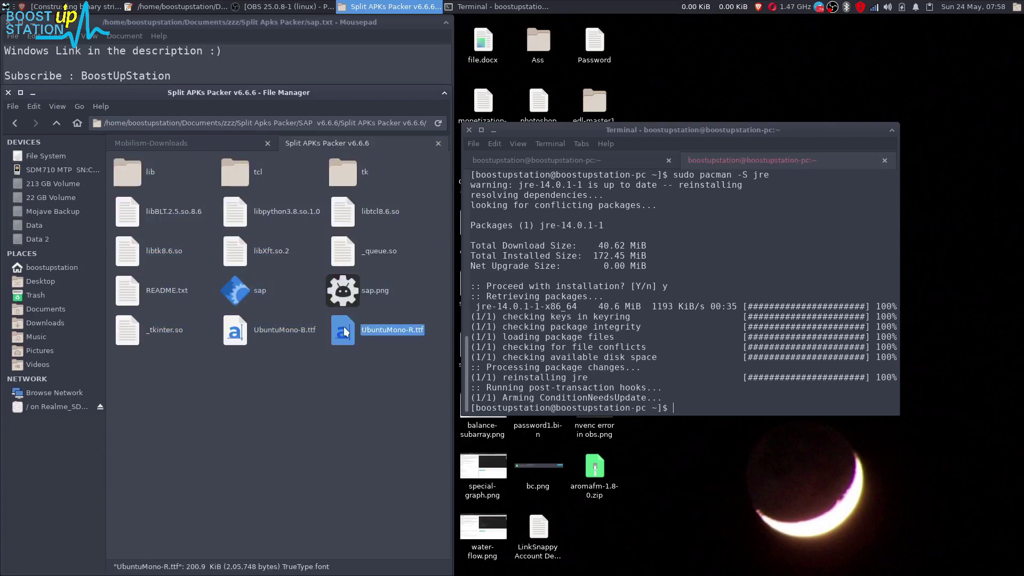
pyautogui.moveTo(529, 307); pyautogui.dragTo(528, 286)
pyautogui.click(653, 379)
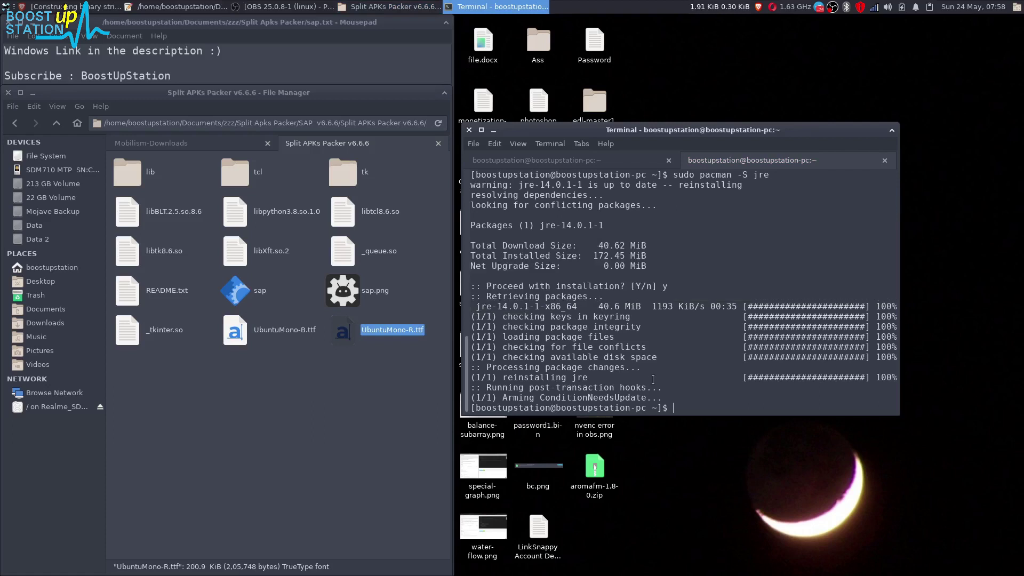
# - Run 'which java' and highlight the reported /usr/bin/java path
pyautogui.write('which')
pyautogui.write(' java')
pyautogui.press('Return')
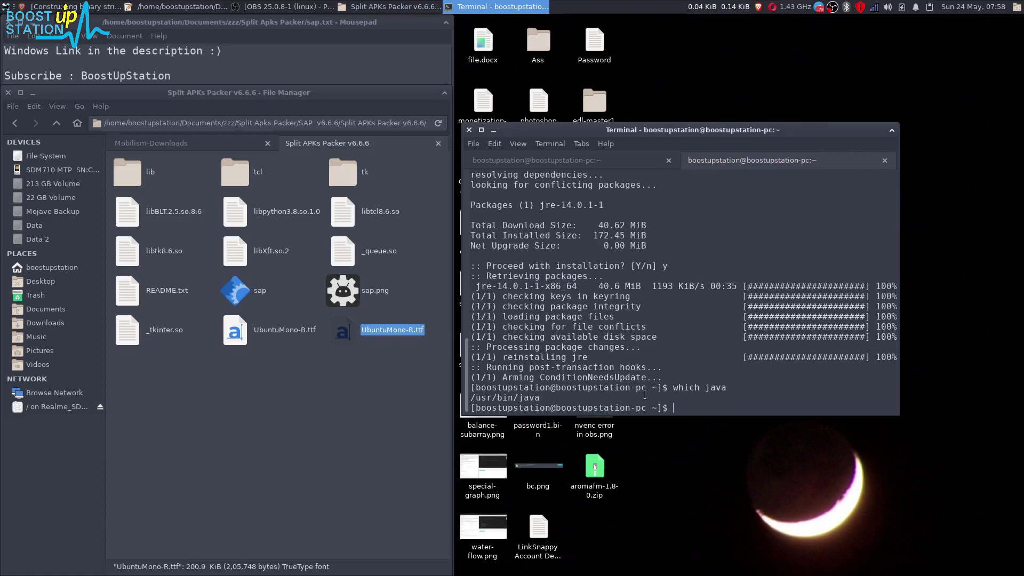
pyautogui.doubleClick(537, 399)
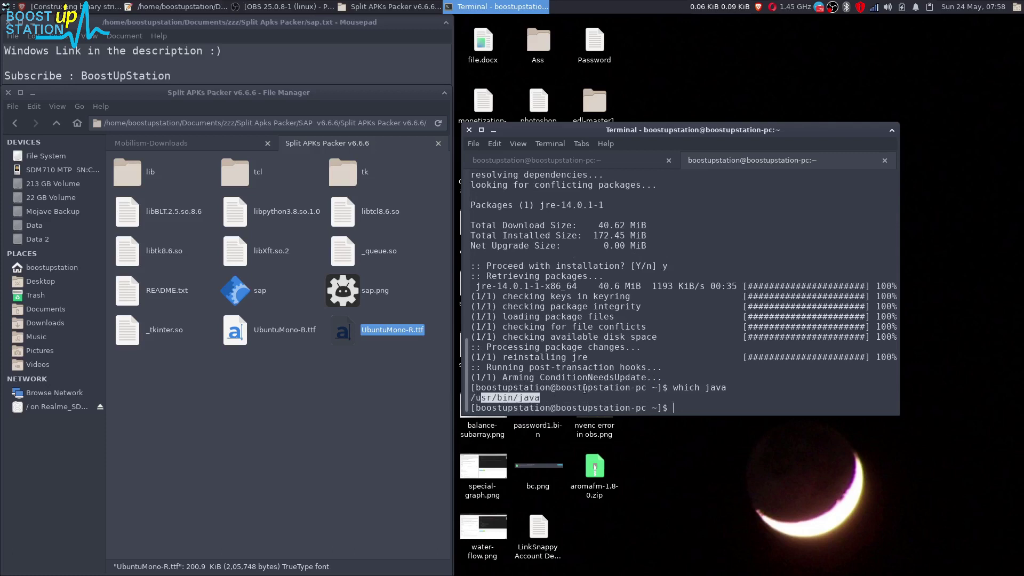
pyautogui.click(574, 389)
pyautogui.write('java --vers')
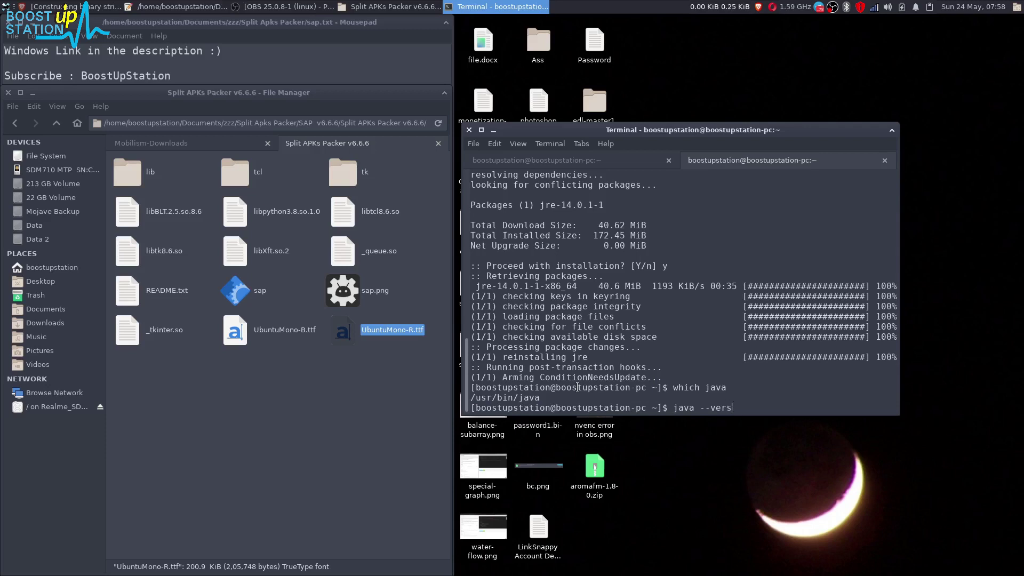
# - Run 'java --version' and highlight the reported 14.0.1 version
pyautogui.write('ion')
pyautogui.press('Return')
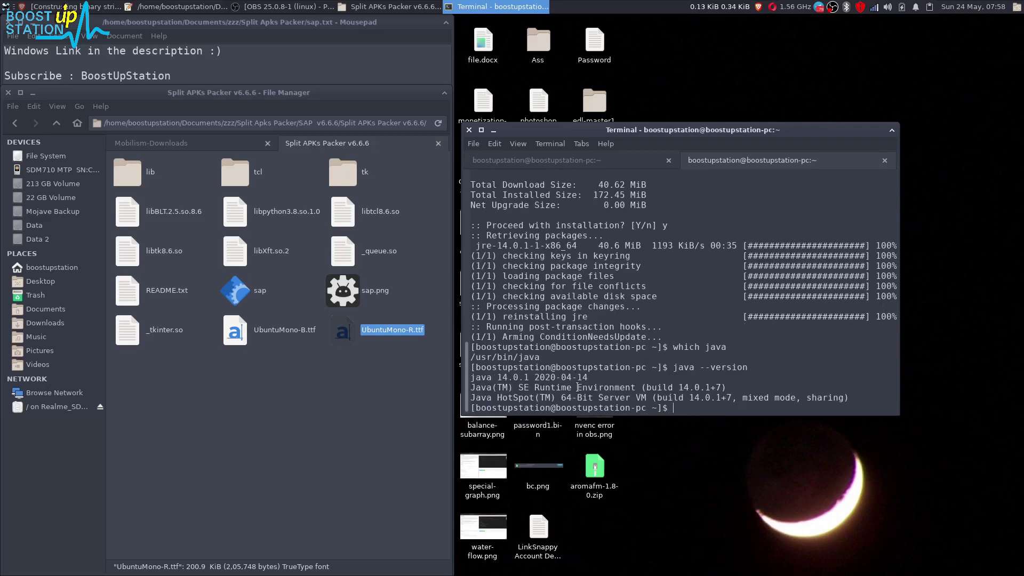
pyautogui.moveTo(491, 377); pyautogui.dragTo(518, 377)
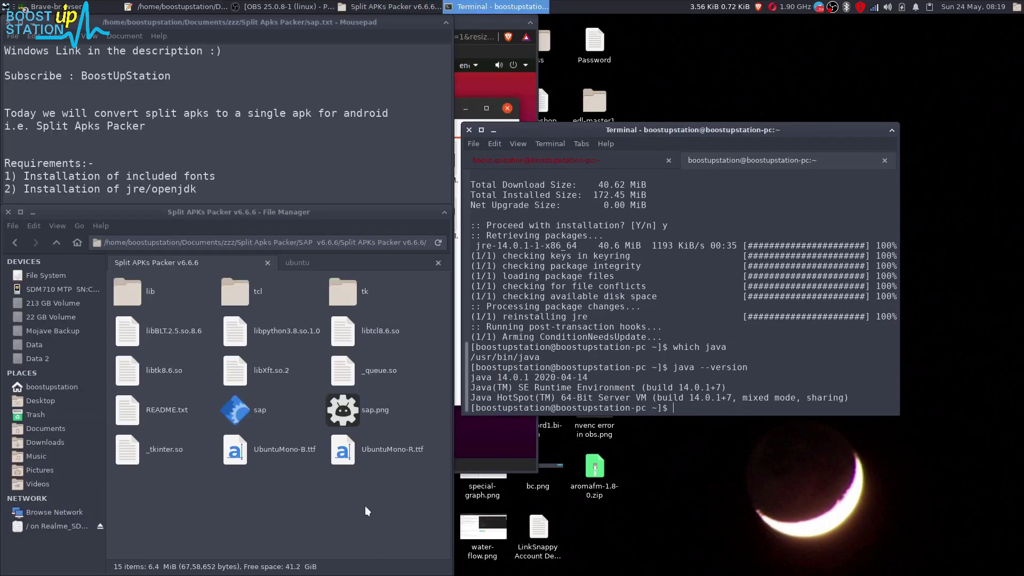
# - Open a terminal in the Split APKs Packer folder
pyautogui.moveTo(365, 498)
pyautogui.mouseDown()
pyautogui.moveTo(248, 456)
pyautogui.moveTo(288, 503)
pyautogui.mouseUp()
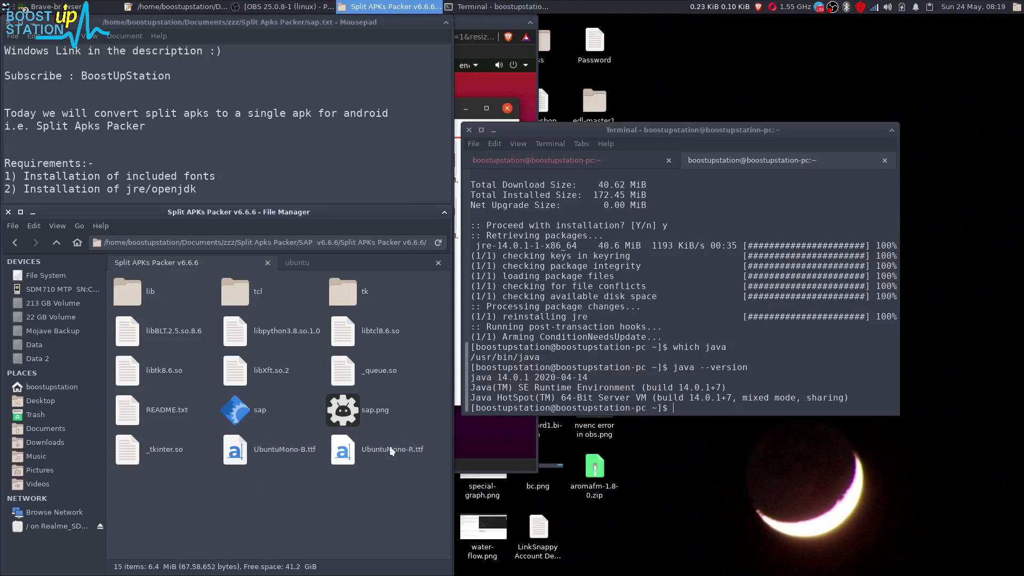
pyautogui.rightClick(289, 504)
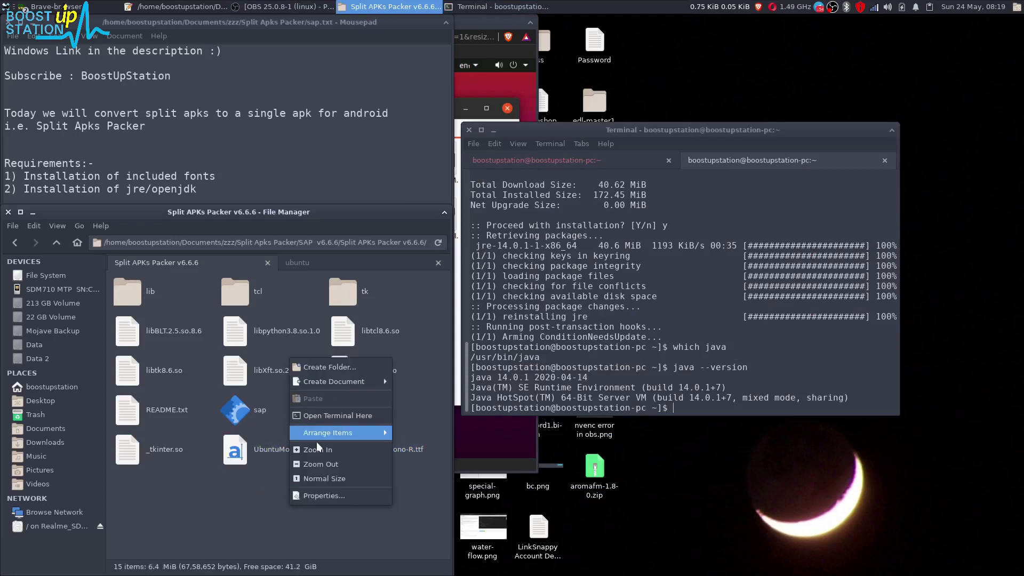
pyautogui.click(334, 415)
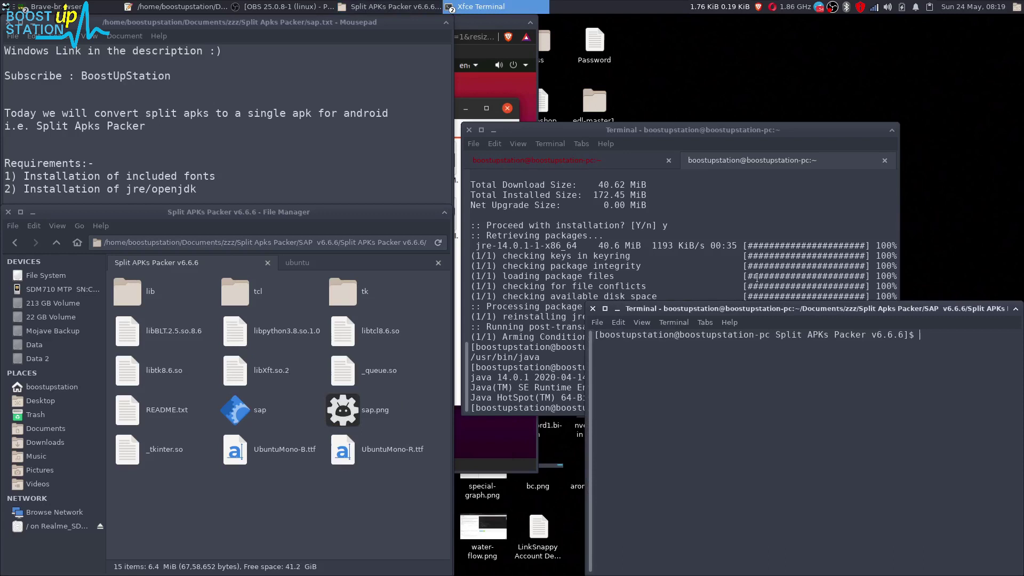
# - Show the system /usr/share/fonts/ubuntu folder alongside the UbuntuMono font files
pyautogui.moveTo(242, 475); pyautogui.dragTo(341, 457)
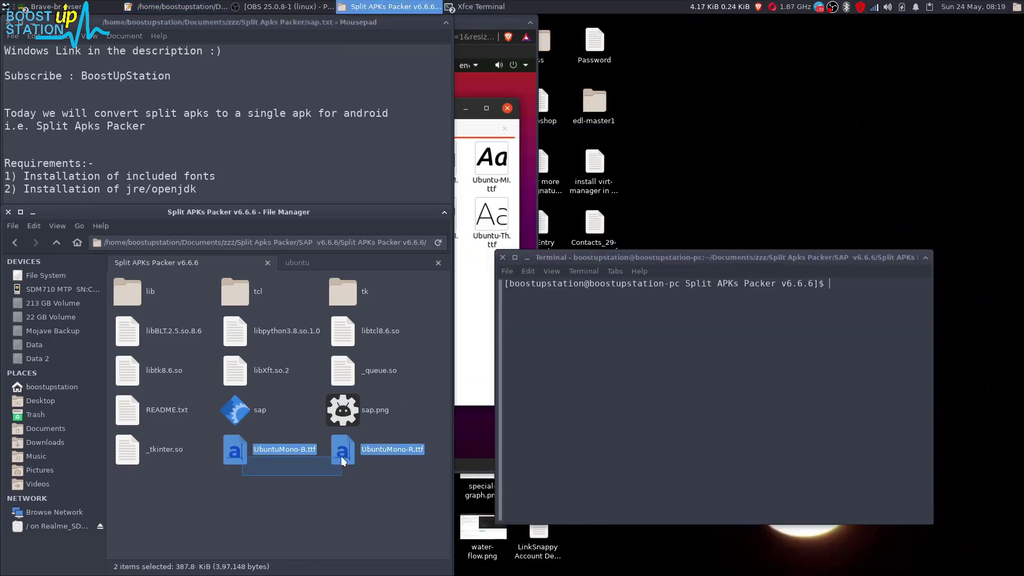
pyautogui.click(312, 266)
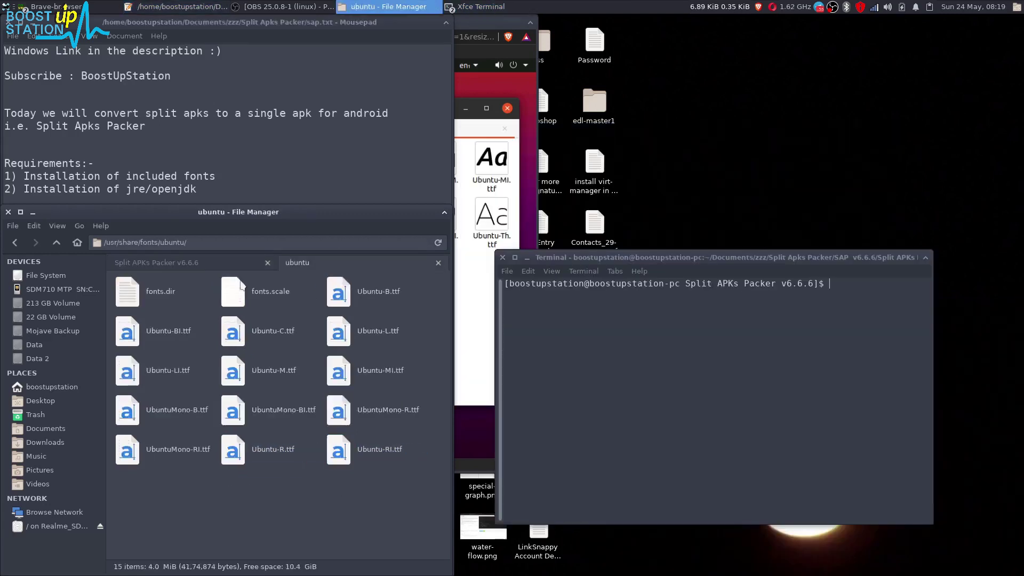
pyautogui.moveTo(109, 245); pyautogui.dragTo(180, 245)
pyautogui.click(158, 244)
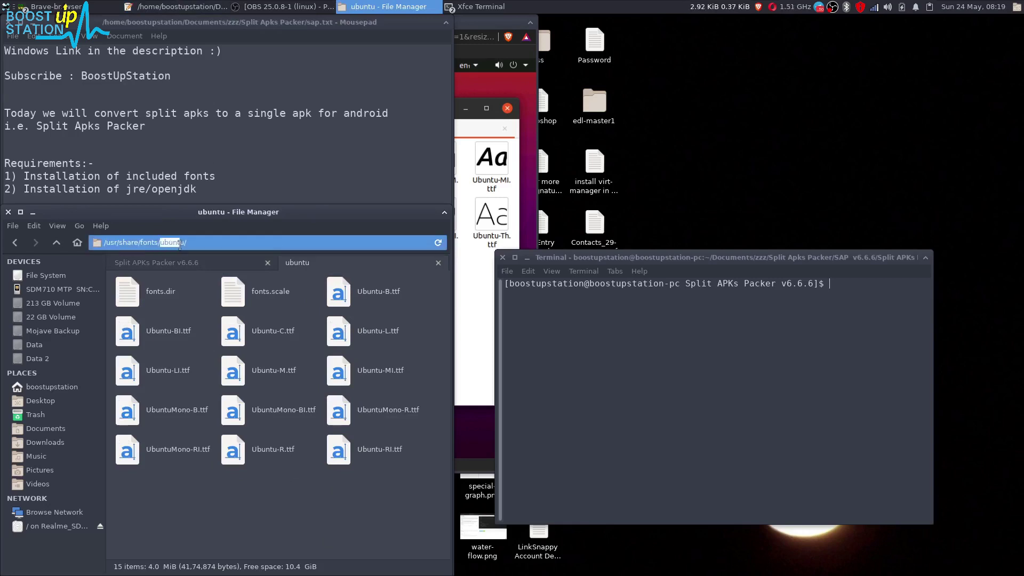
pyautogui.click(202, 453)
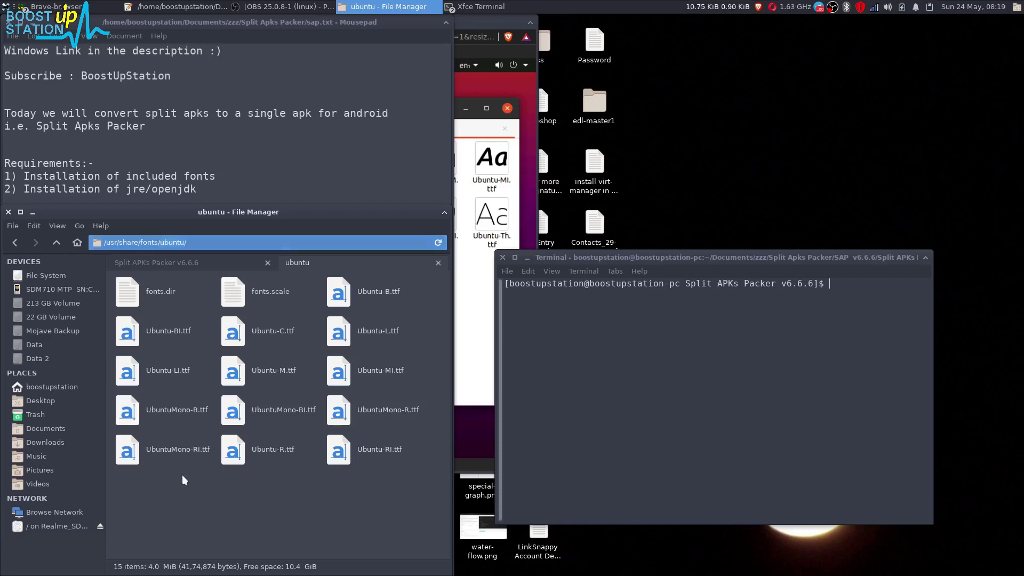
pyautogui.click(475, 277)
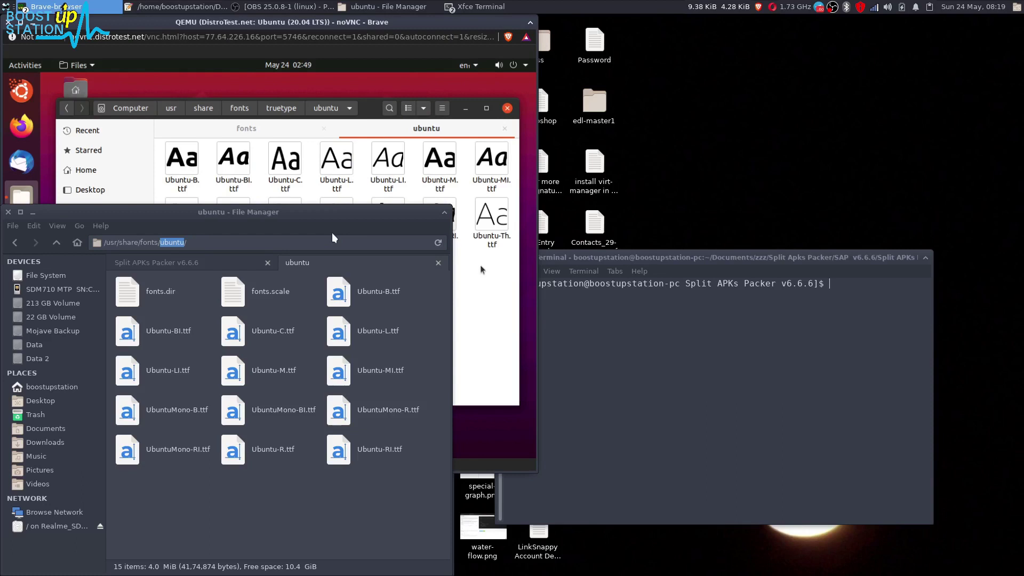
# - In the VM's Files, browse fonts > truetype > ubuntu, then switch back to the host
pyautogui.click(32, 212)
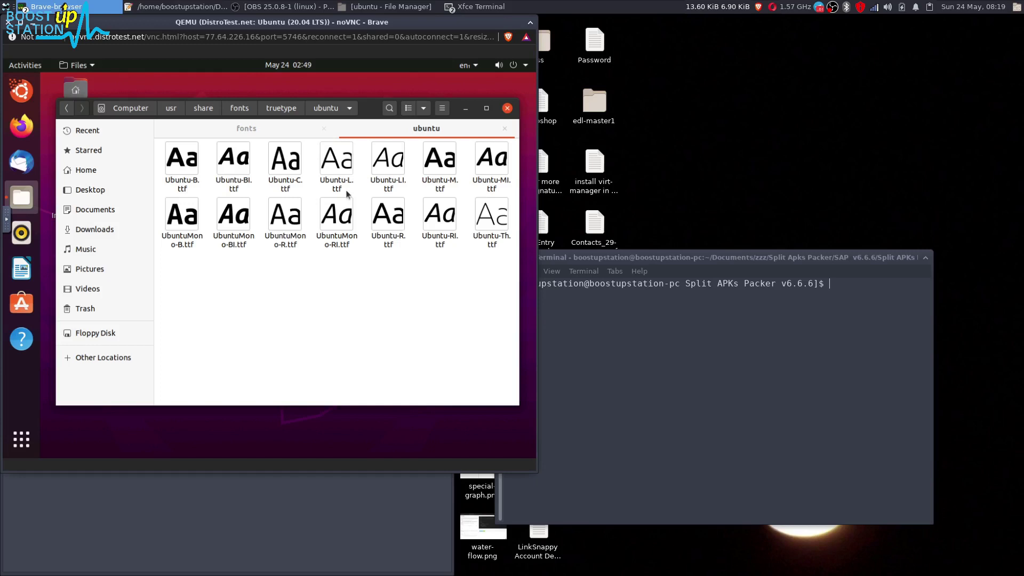
pyautogui.click(246, 129)
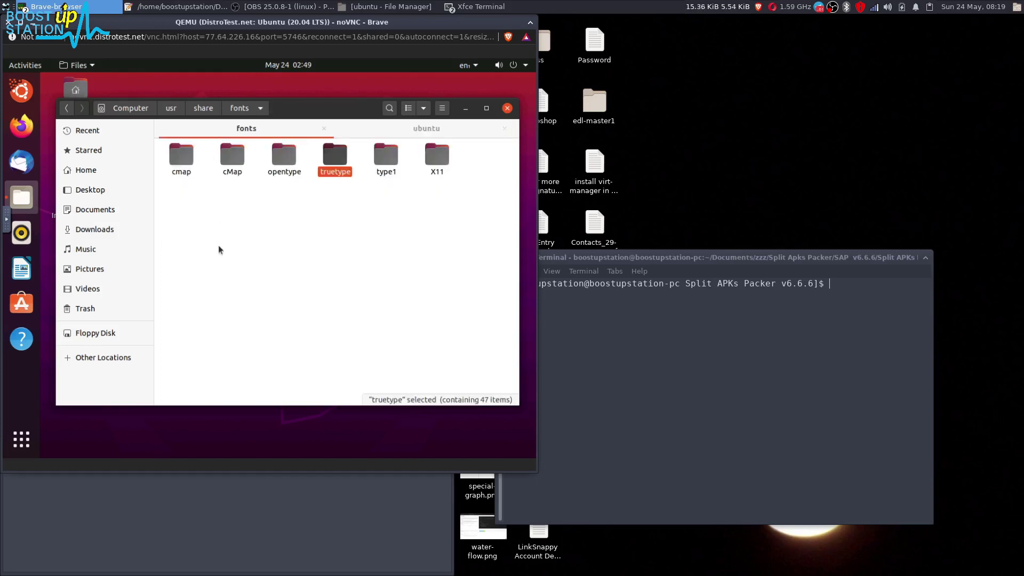
pyautogui.click(214, 270)
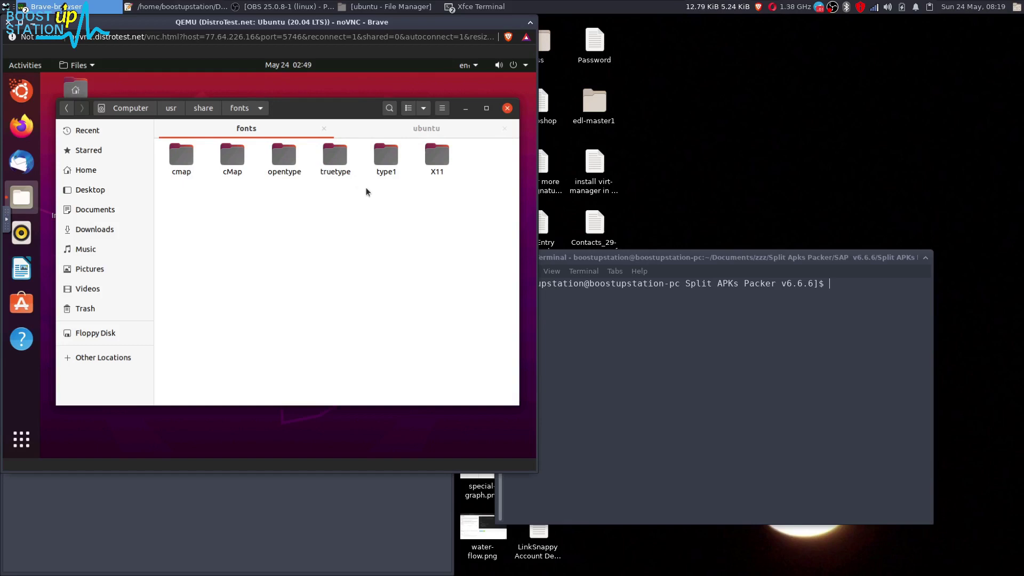
pyautogui.click(333, 157)
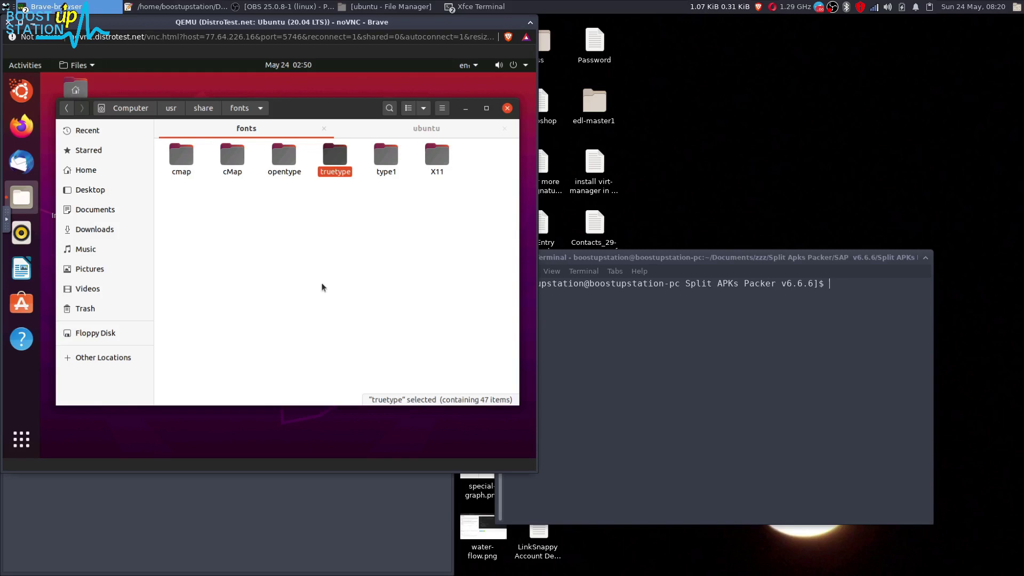
pyautogui.doubleClick(335, 158)
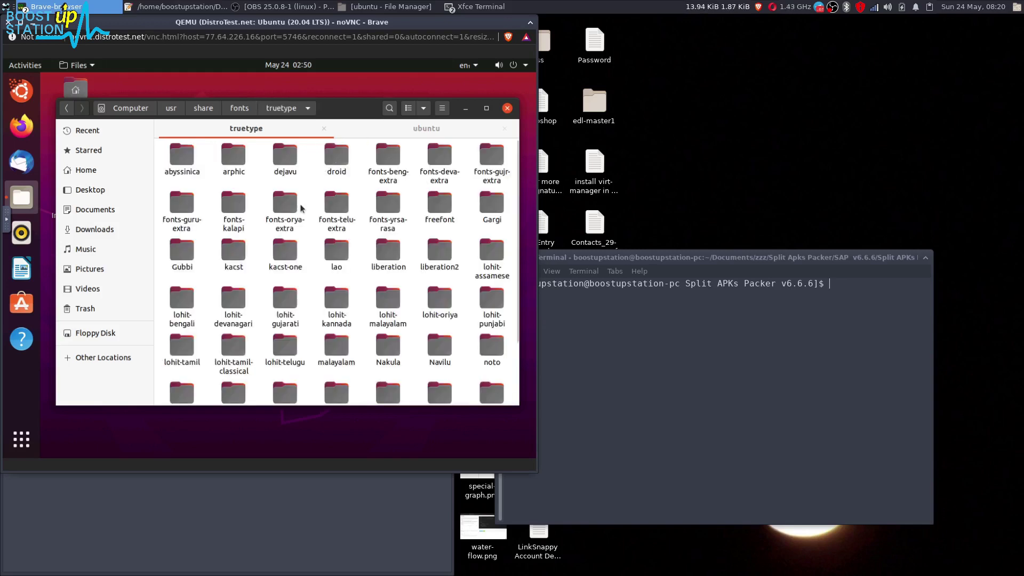
pyautogui.scroll(-3, 301, 208)
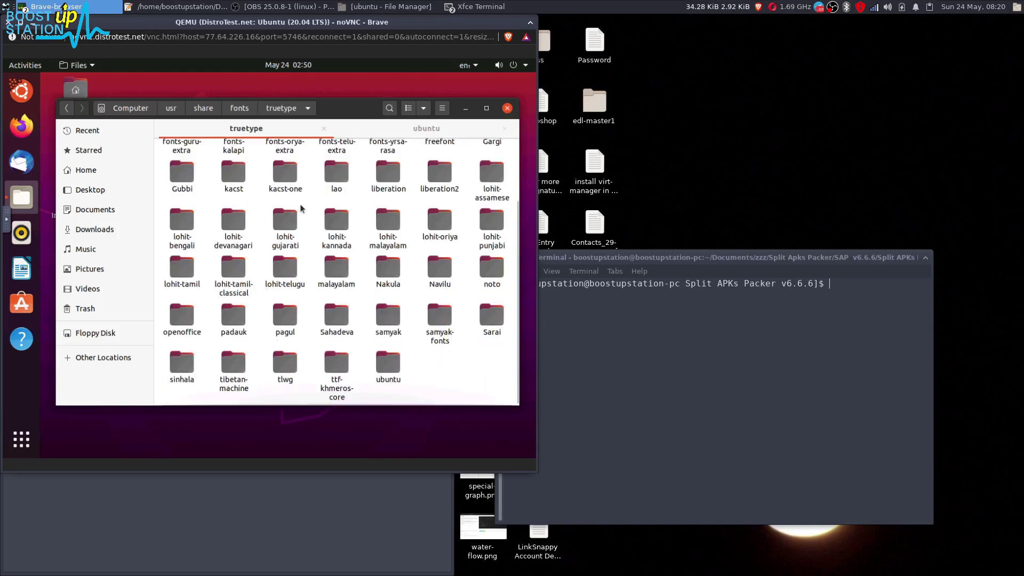
pyautogui.doubleClick(384, 374)
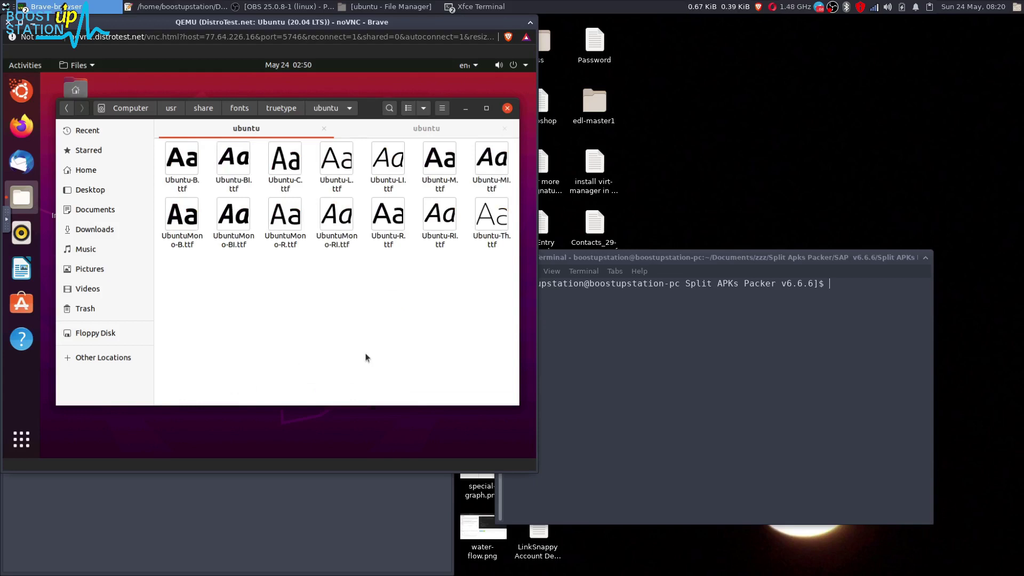
pyautogui.hotkey('alt', 'Tab')
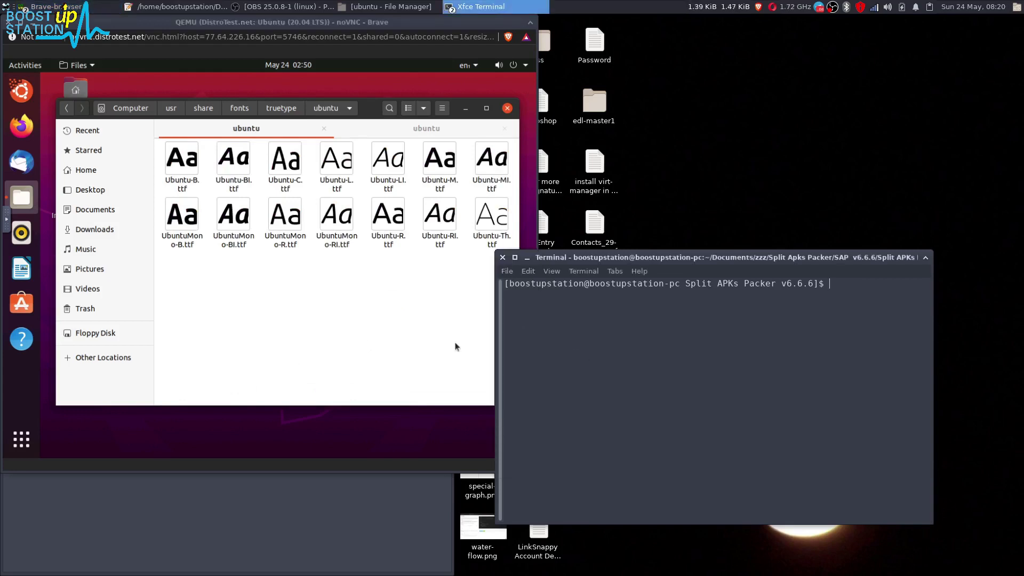
pyautogui.hotkey('alt', 'Tab')
# - Copy the /usr/share/fonts/ubuntu/ path from Thunar's location bar
pyautogui.click(384, 7)
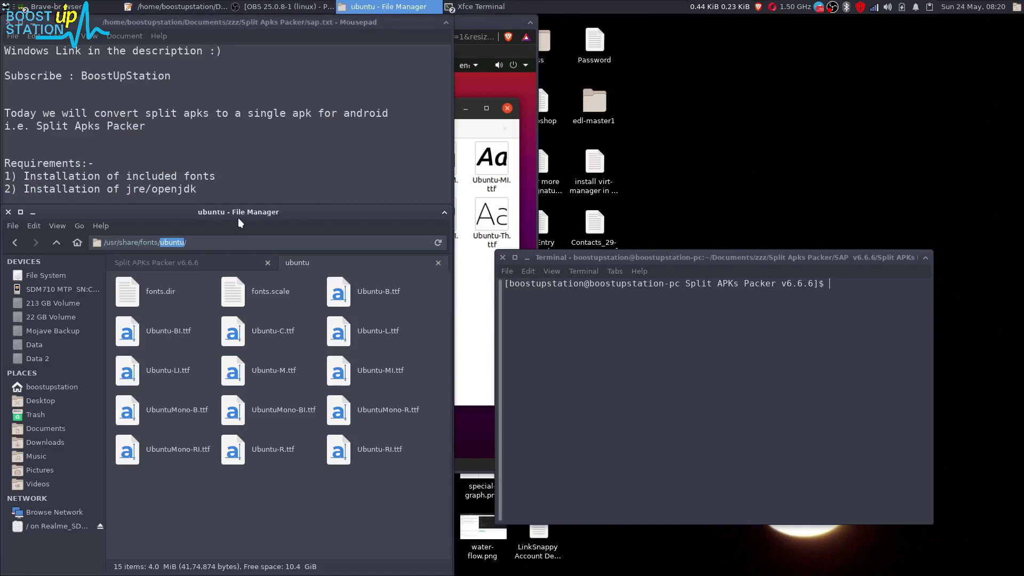
pyautogui.moveTo(186, 243); pyautogui.dragTo(99, 245)
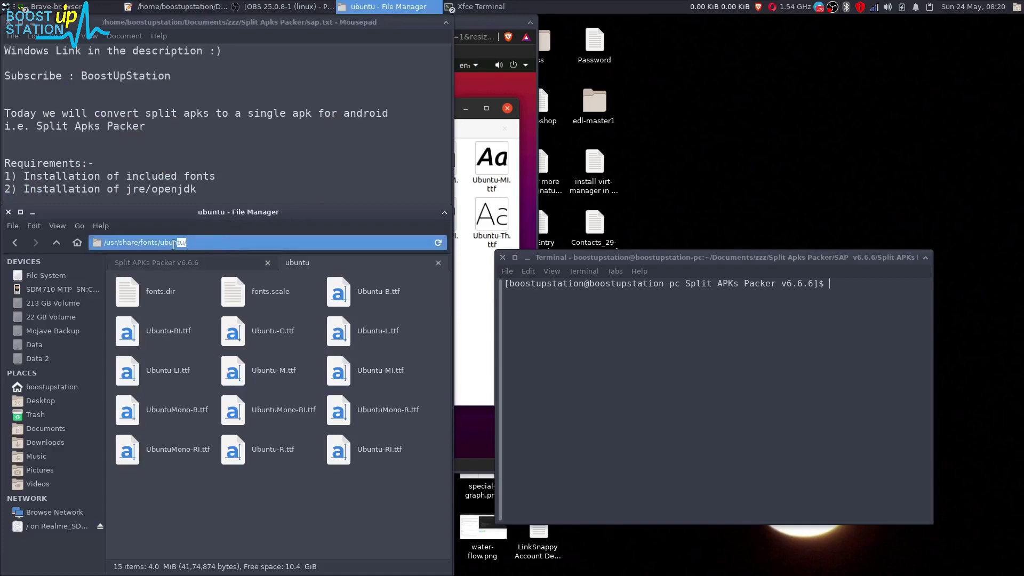
pyautogui.rightClick(112, 243)
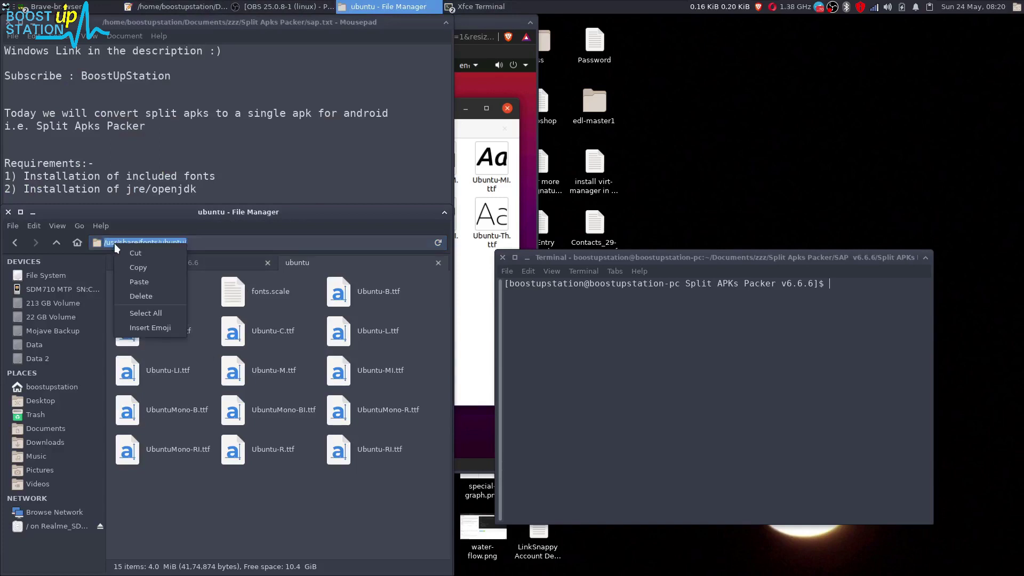
pyautogui.click(128, 269)
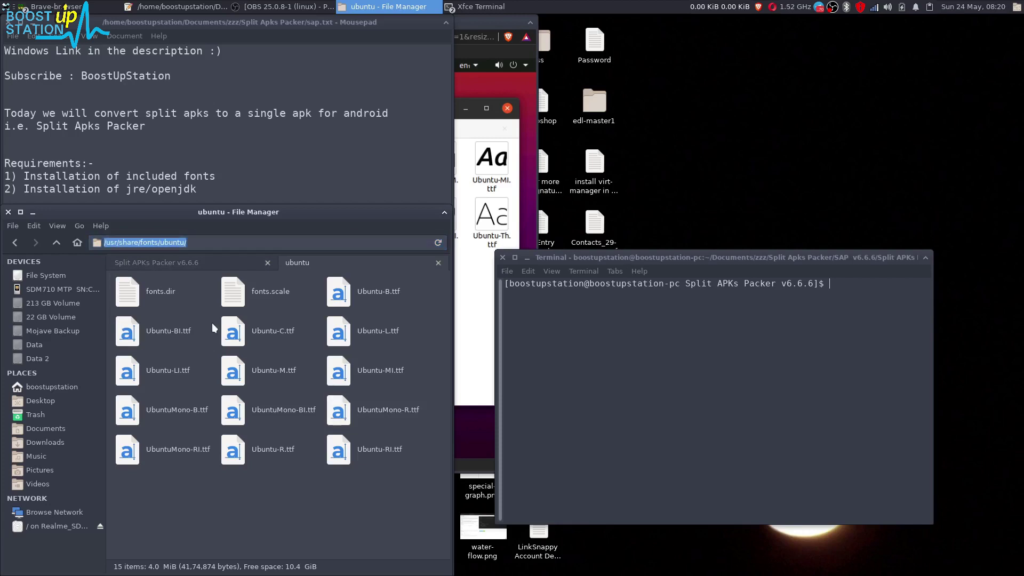
pyautogui.click(191, 263)
pyautogui.moveTo(274, 490); pyautogui.dragTo(346, 449)
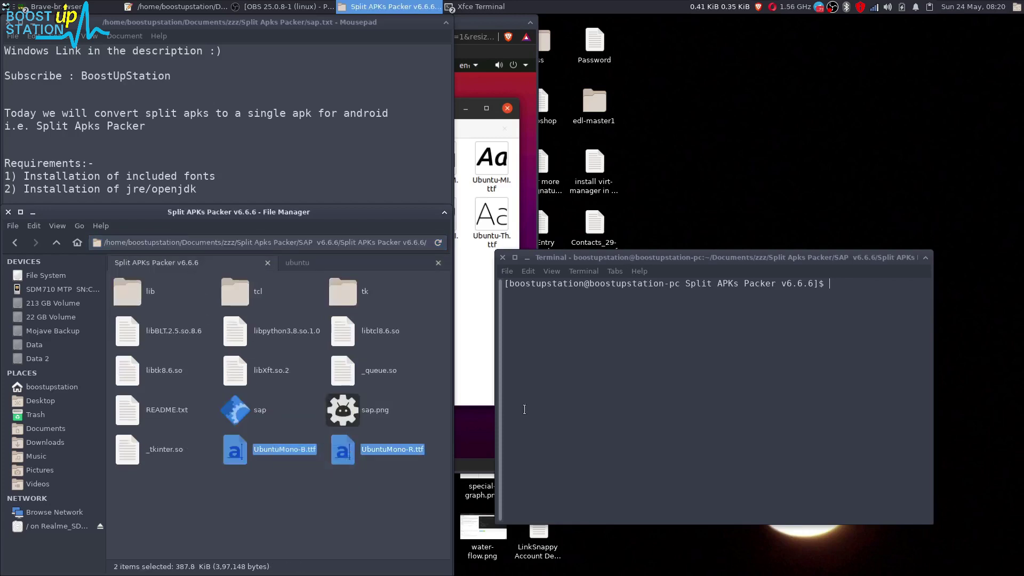
pyautogui.click(544, 370)
# - Type 'sudo cp UbuntuMono-B.ttf /usr/share/fonts/ubuntu/' in the terminal
pyautogui.write('sudo cp Ub')
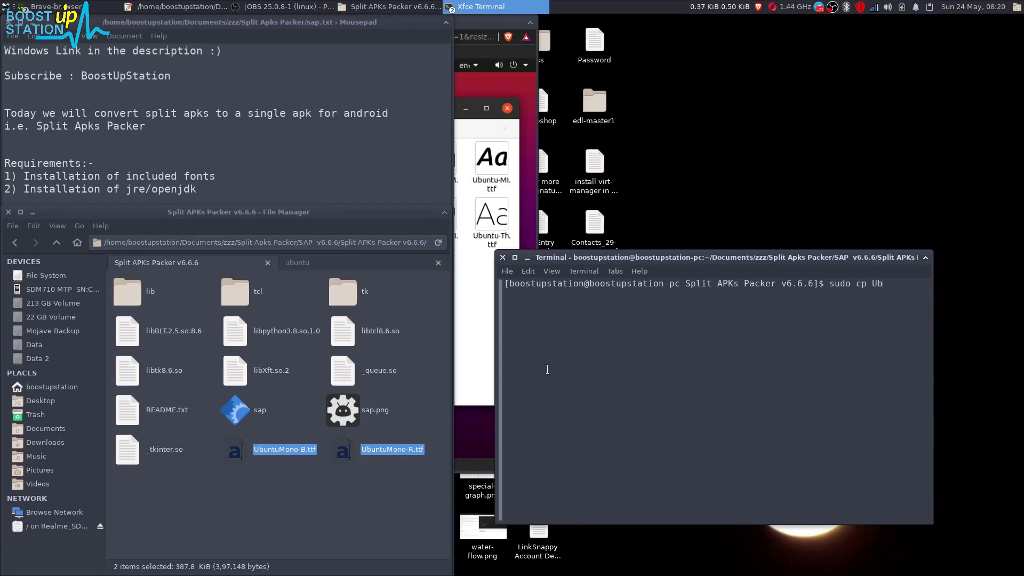
pyautogui.press('Tab')
pyautogui.write('B')
pyautogui.press('Tab')
pyautogui.write('/usr/share/fonts/ubuntu/')
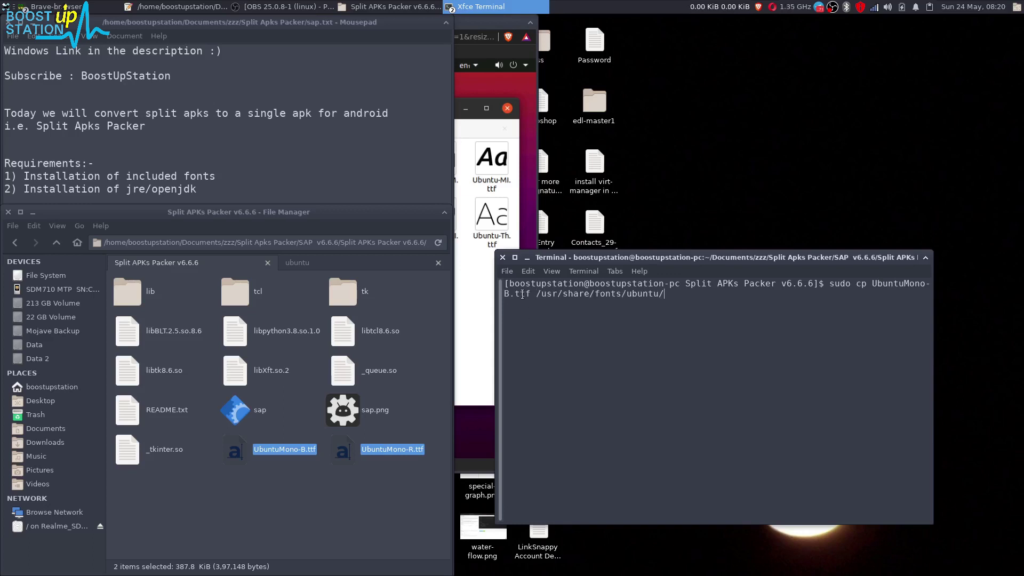
pyautogui.moveTo(530, 294)
pyautogui.mouseDown()
pyautogui.moveTo(504, 297)
pyautogui.moveTo(637, 295)
pyautogui.mouseUp()
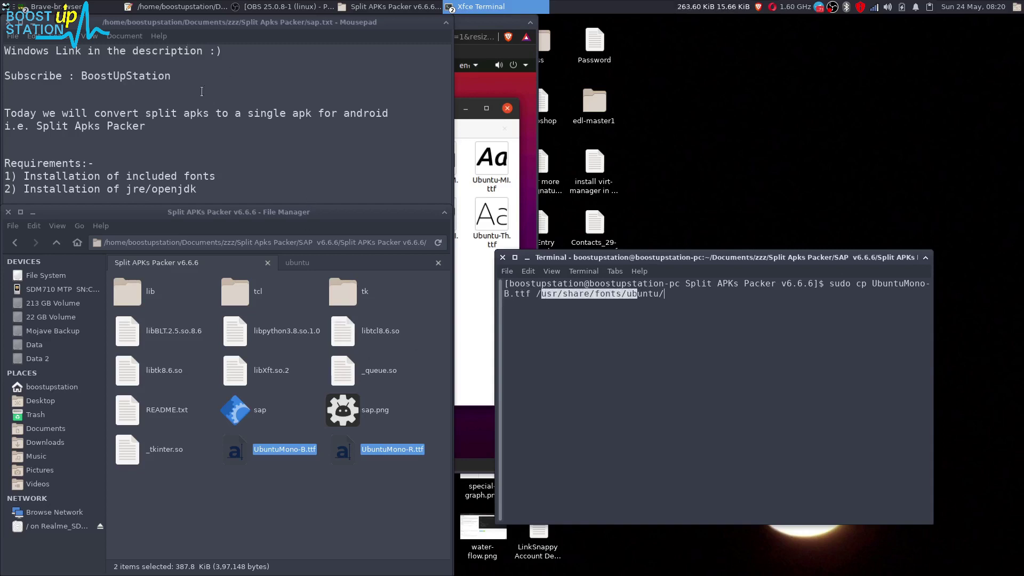
# - Compare the UbuntuMono-B.ttf and UbuntuMono-R.ttf files in the system fonts folder
pyautogui.click(297, 262)
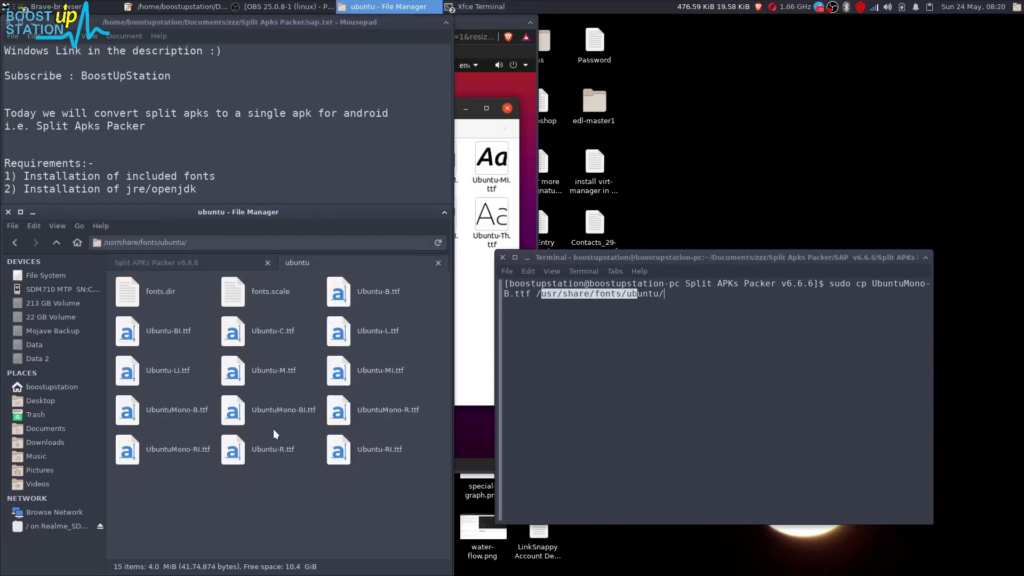
pyautogui.click(192, 410)
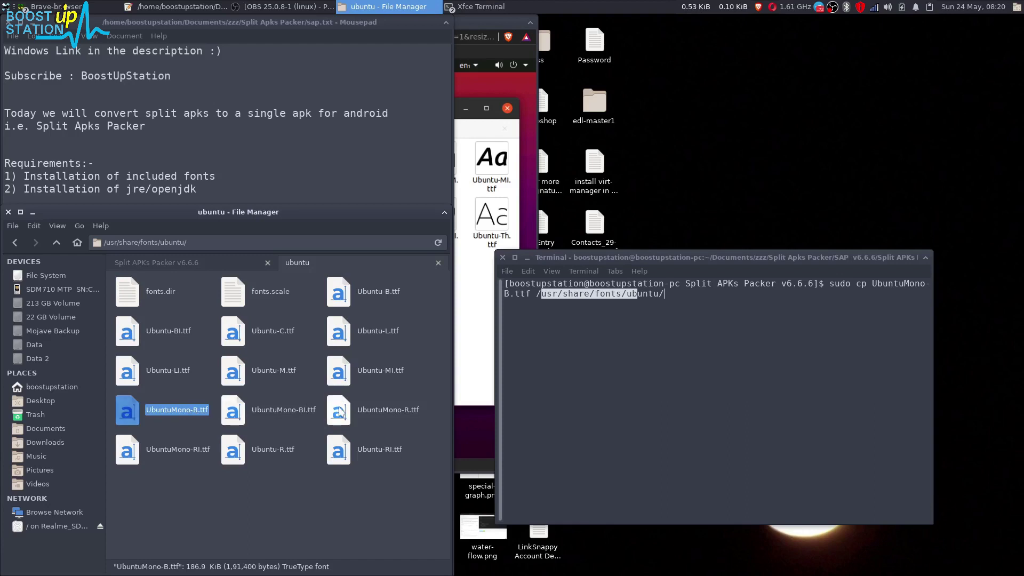
pyautogui.click(340, 412)
pyautogui.click(188, 414)
pyautogui.click(338, 413)
pyautogui.keyDown('ctrl'); pyautogui.click(187, 418); pyautogui.keyUp('ctrl')
pyautogui.click(156, 262)
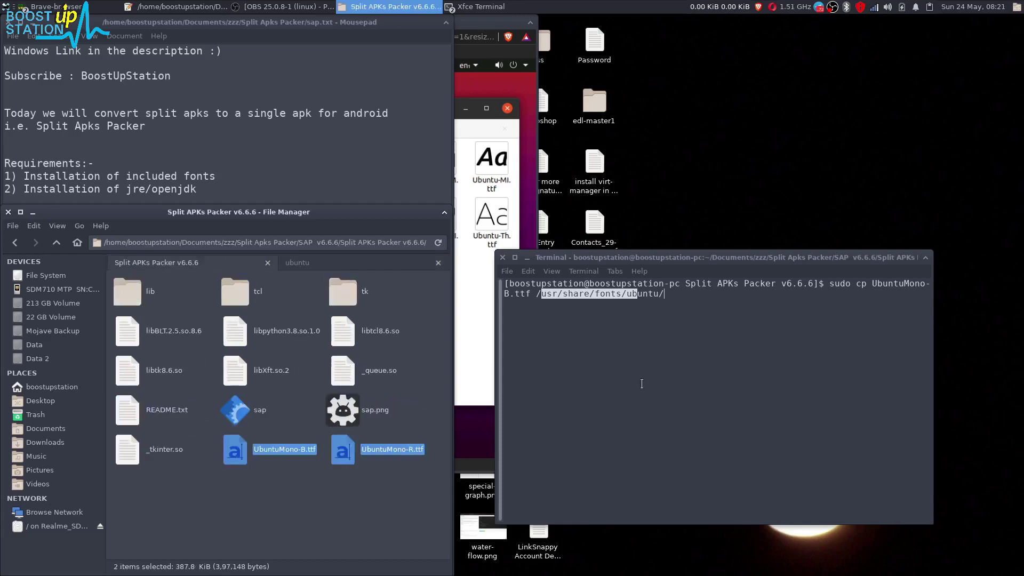
# - Change the copy command's font file to UbuntuMono-R.ttf
pyautogui.tripleClick(649, 283)
pyautogui.click(662, 293)
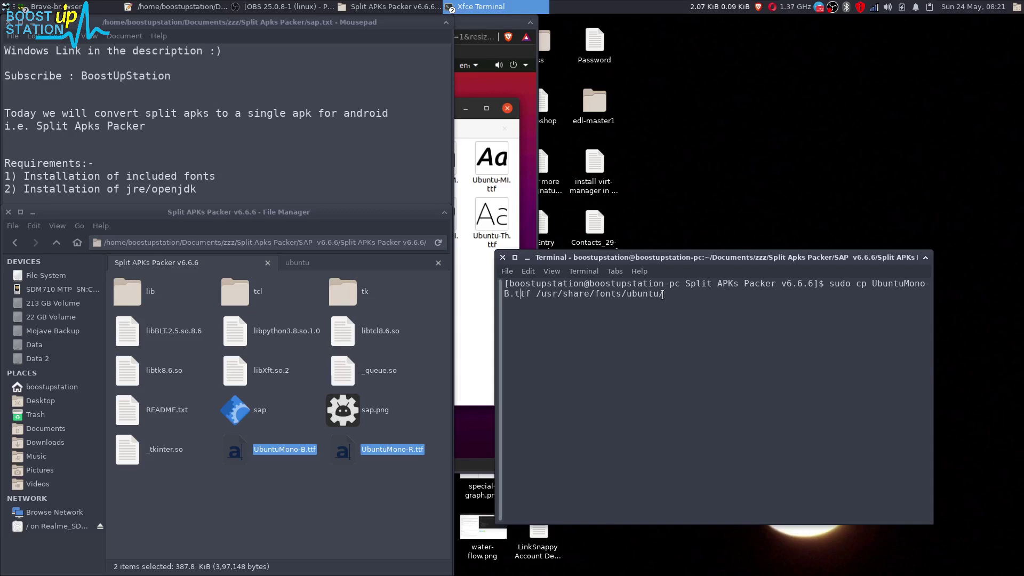
pyautogui.press('BackSpace')
pyautogui.write('R')
# - Drop UbuntuMono-R.ttf onto the terminal and hide the terminal window
pyautogui.click(294, 455)
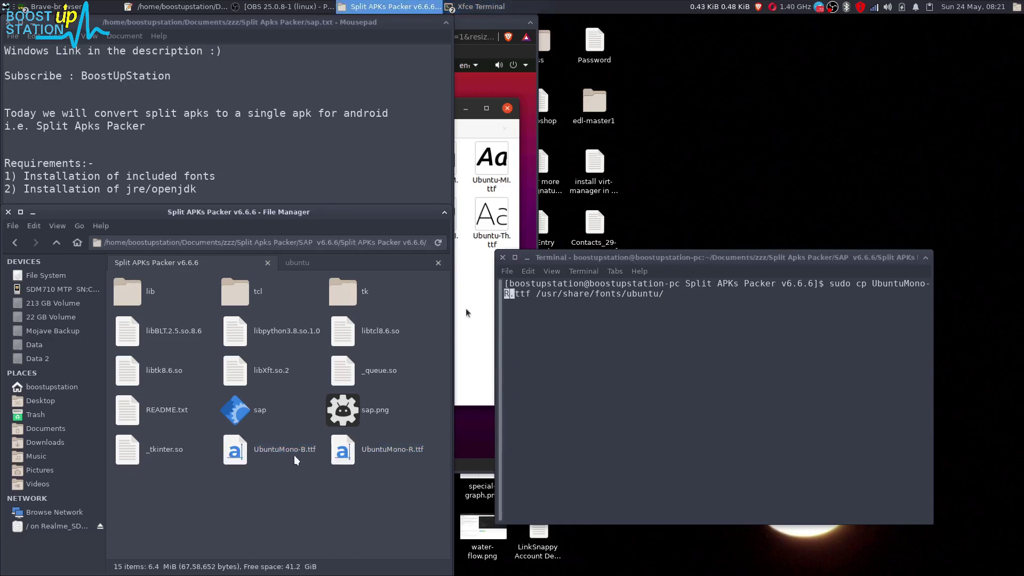
pyautogui.moveTo(359, 462)
pyautogui.mouseDown()
pyautogui.moveTo(675, 284)
pyautogui.moveTo(681, 317)
pyautogui.mouseUp()
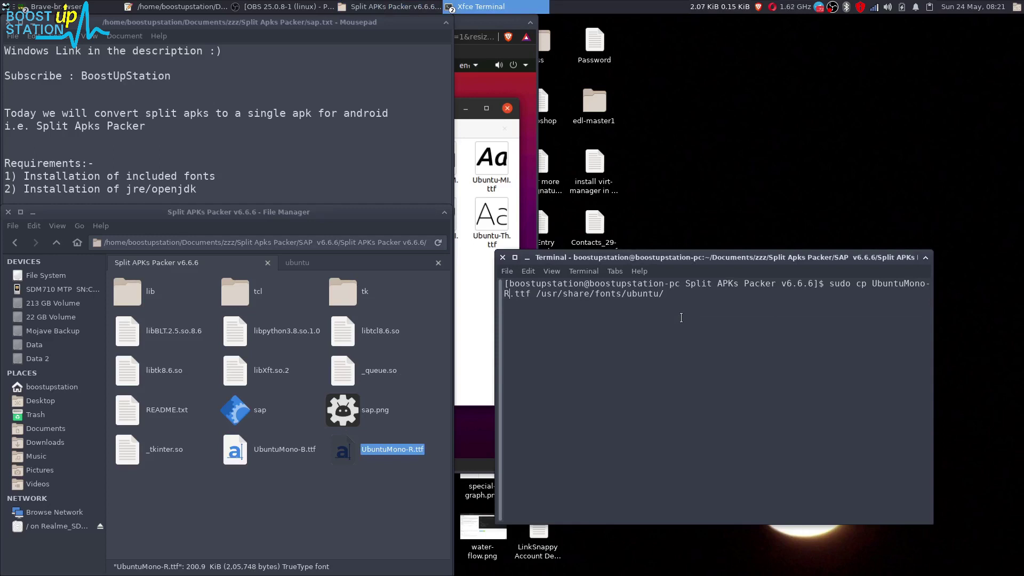
pyautogui.click(526, 257)
# - Verify sap's 'Allow this file to run as a program' permission, then launch Split APKs Packer
pyautogui.click(235, 409)
pyautogui.rightClick(226, 408)
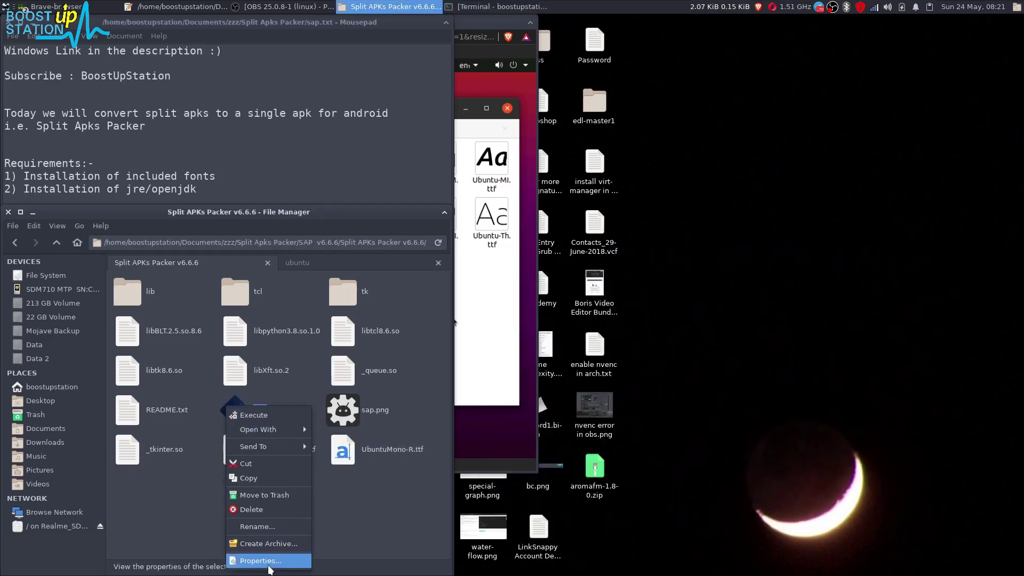
pyautogui.click(269, 567)
pyautogui.click(221, 276)
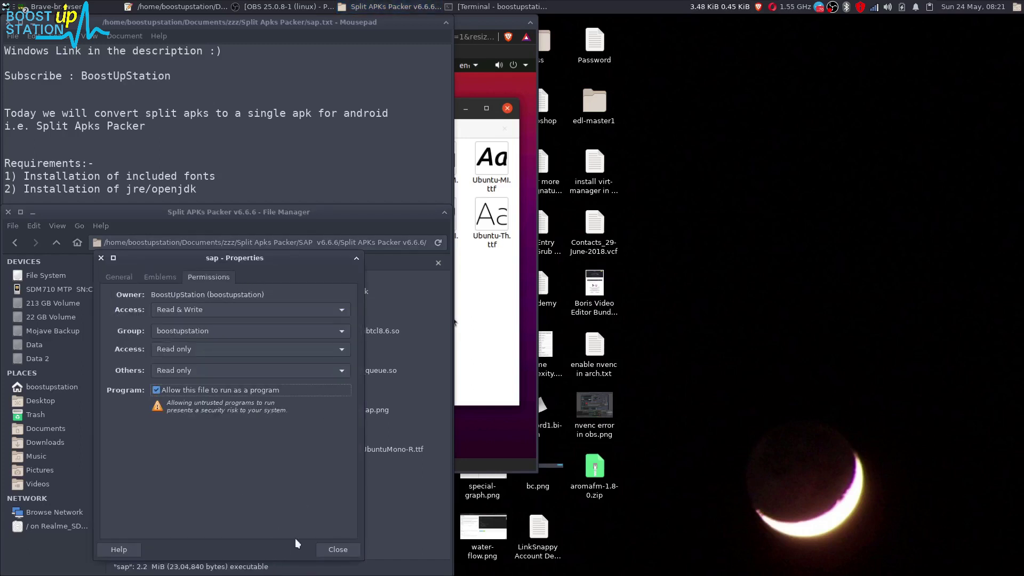
pyautogui.click(318, 548)
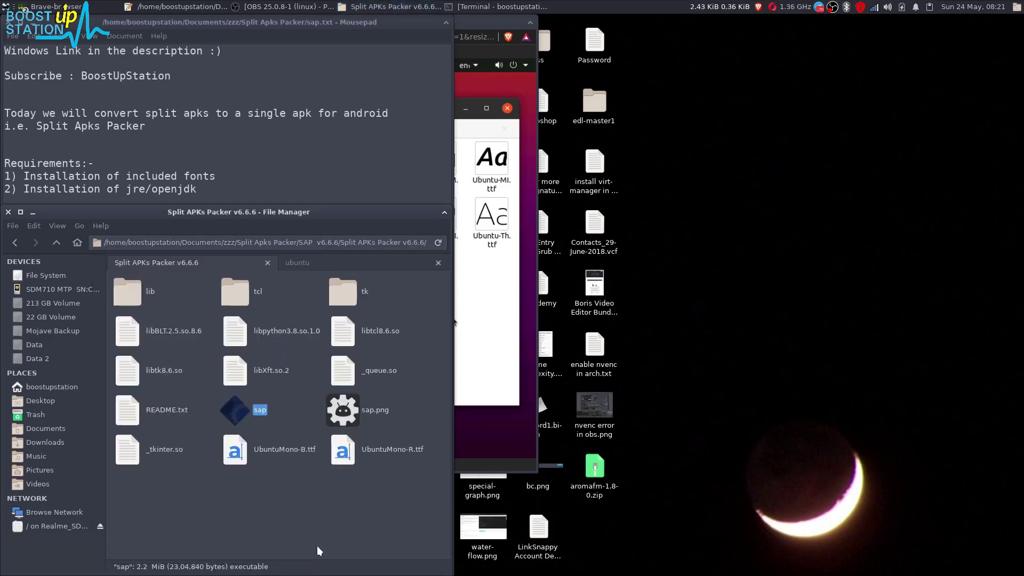
pyautogui.doubleClick(248, 413)
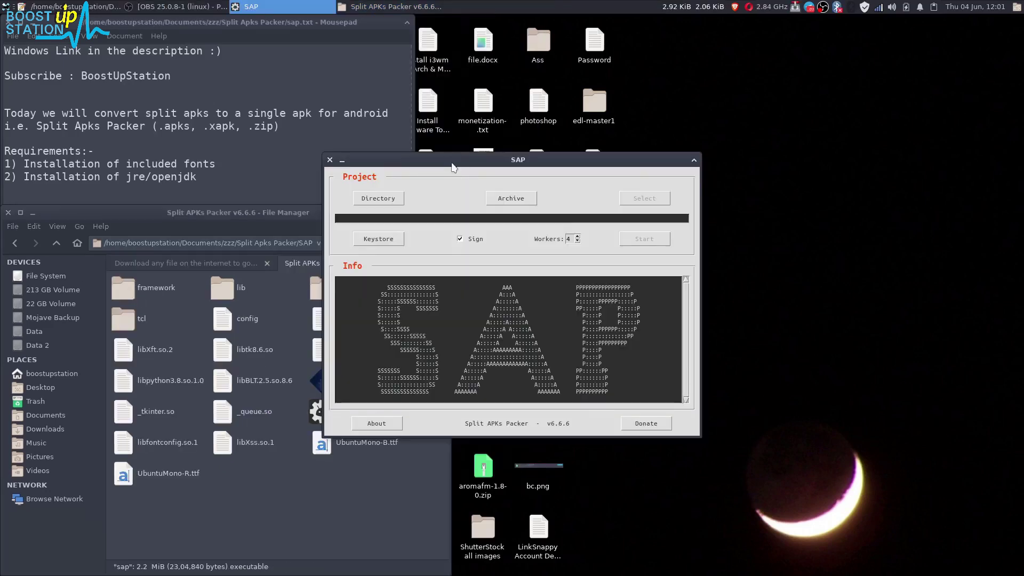
pyautogui.moveTo(452, 166); pyautogui.dragTo(608, 116)
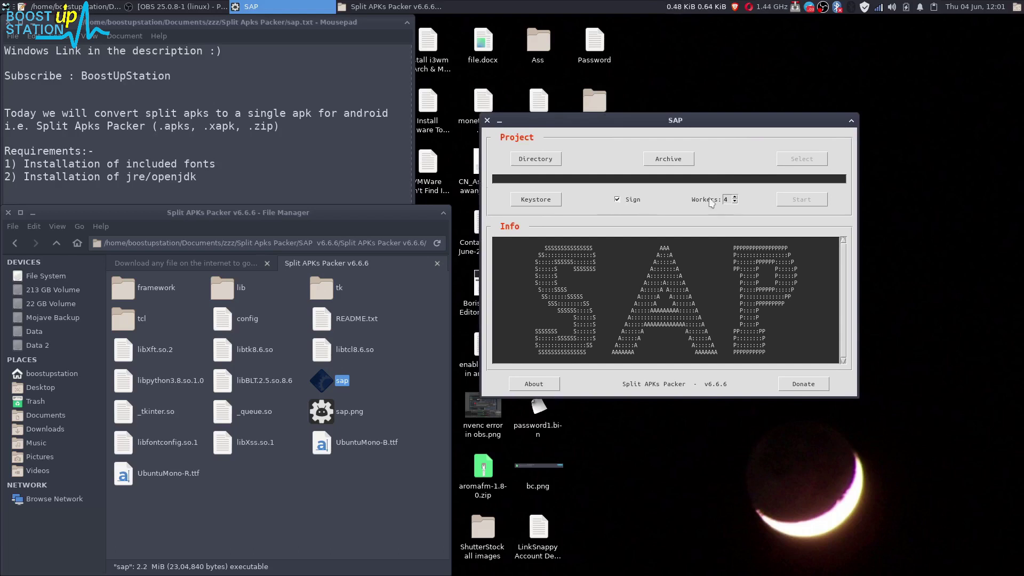
# - Choose com.compressphotopuma_1011_aab.zip as the archive in the Open dialog
pyautogui.click(727, 196)
pyautogui.click(673, 158)
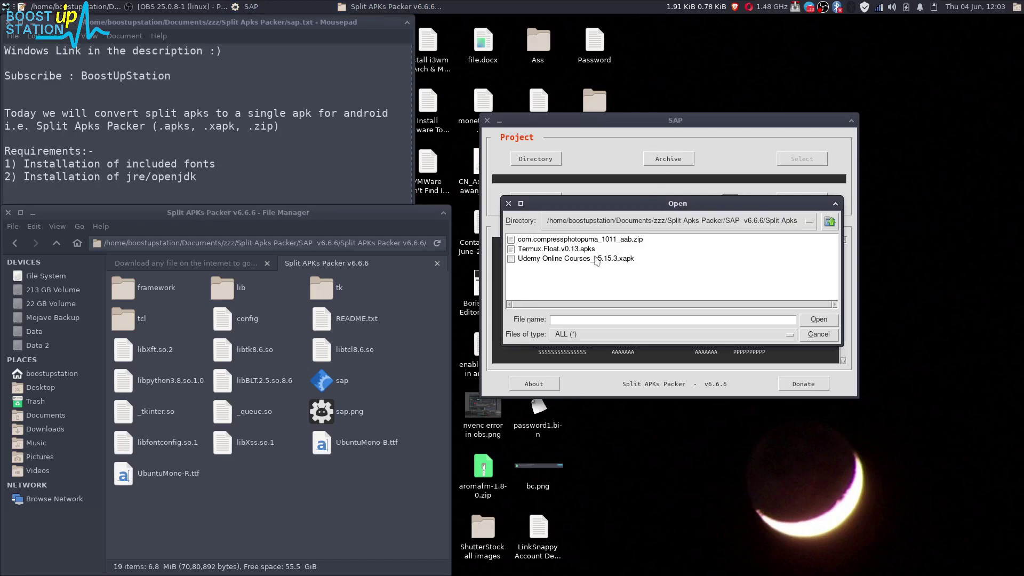
pyautogui.click(520, 289)
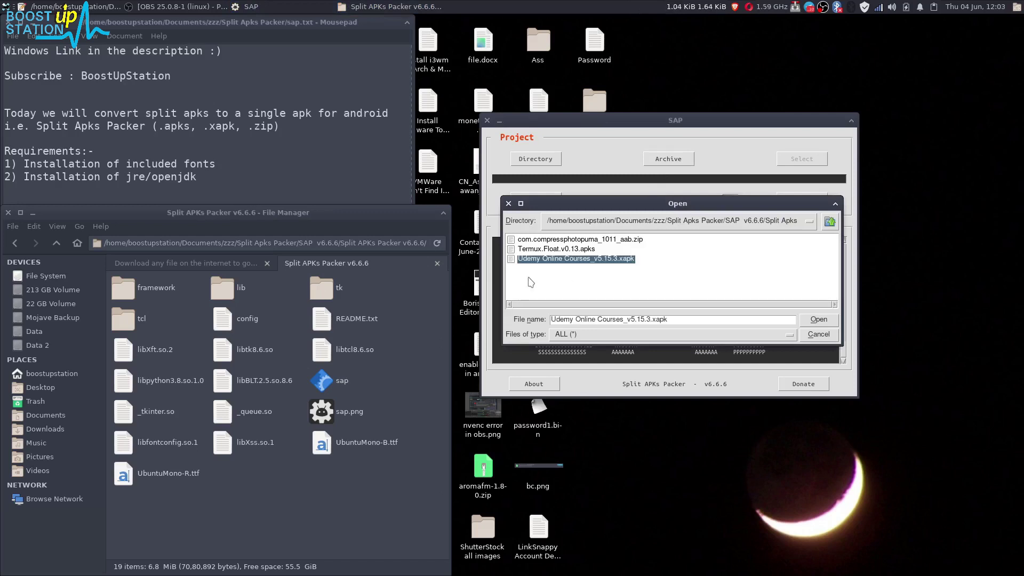
pyautogui.click(593, 239)
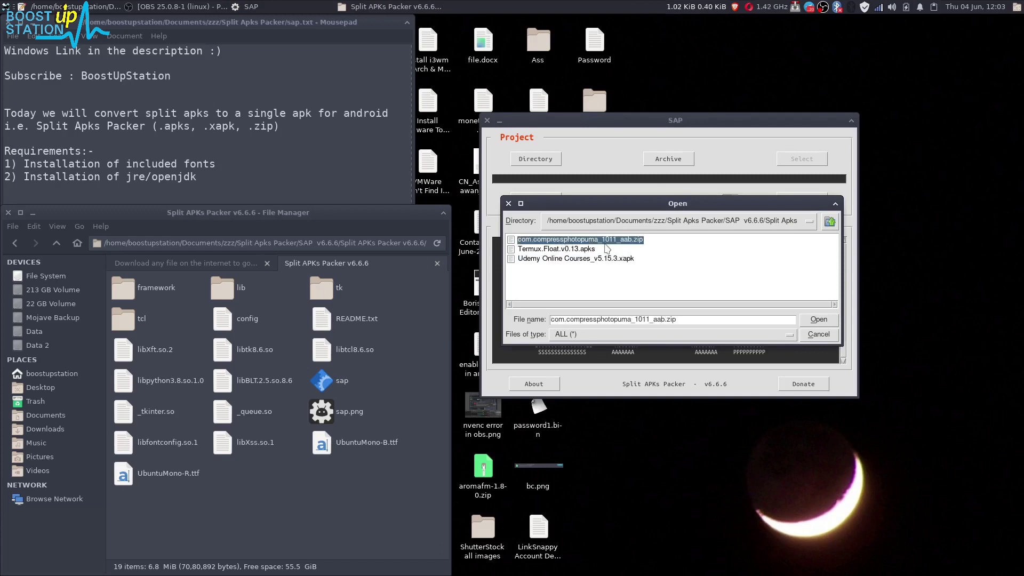
pyautogui.click(741, 221)
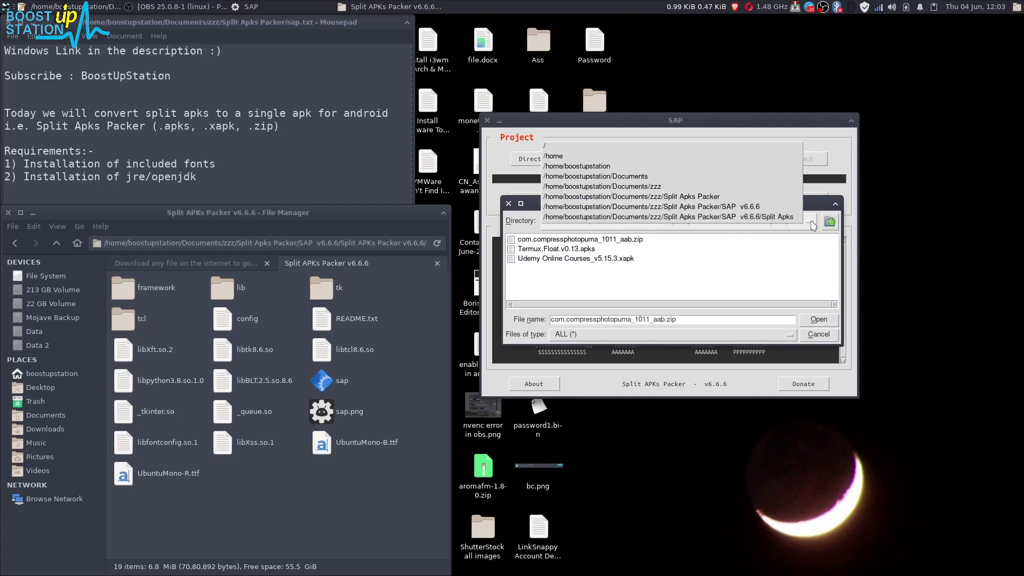
pyautogui.click(717, 264)
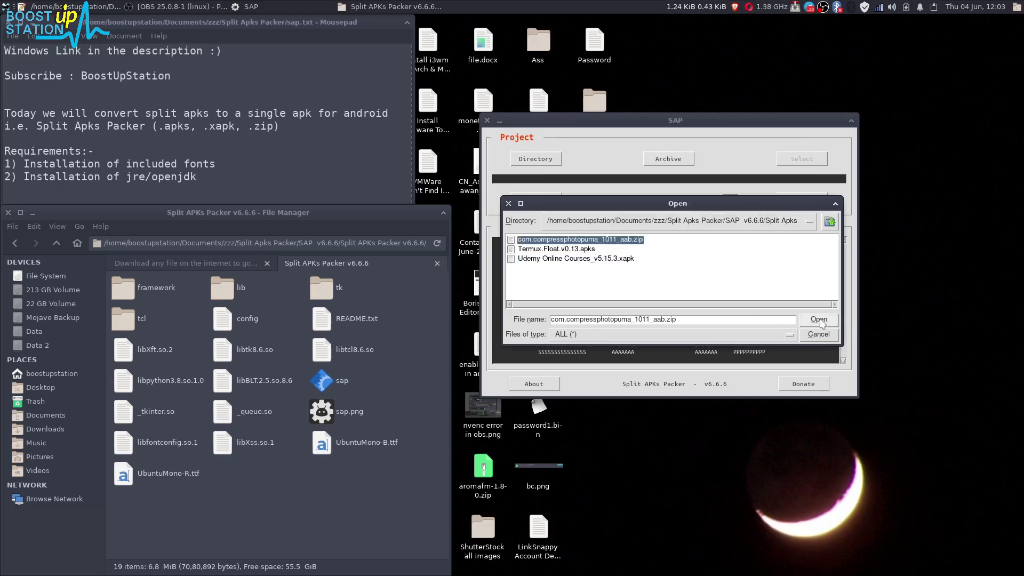
pyautogui.click(817, 319)
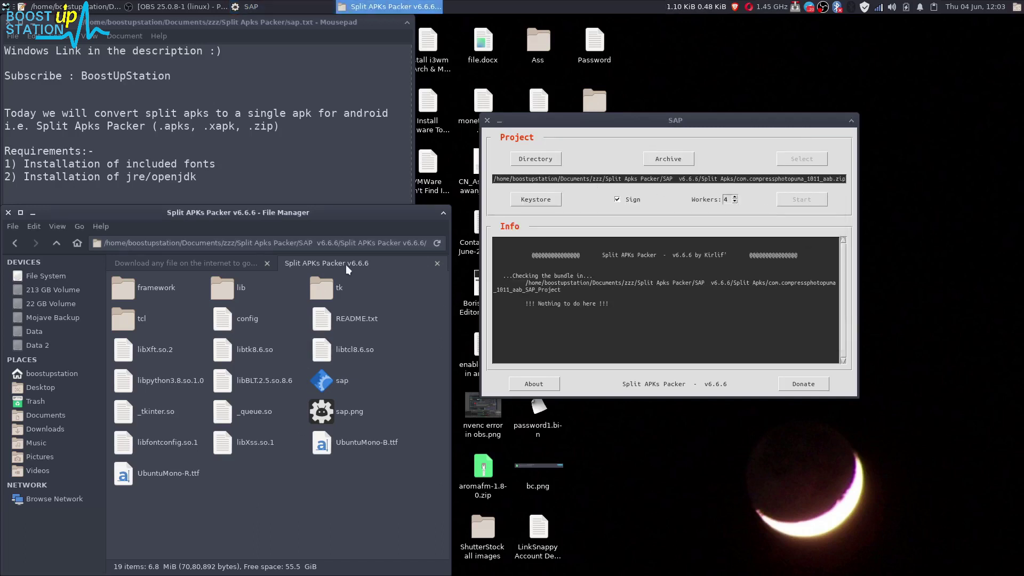
# - Browse the Split Apks folder to find the com.compressphotopuma_1011_aab_SAP_Project folder
pyautogui.click(57, 242)
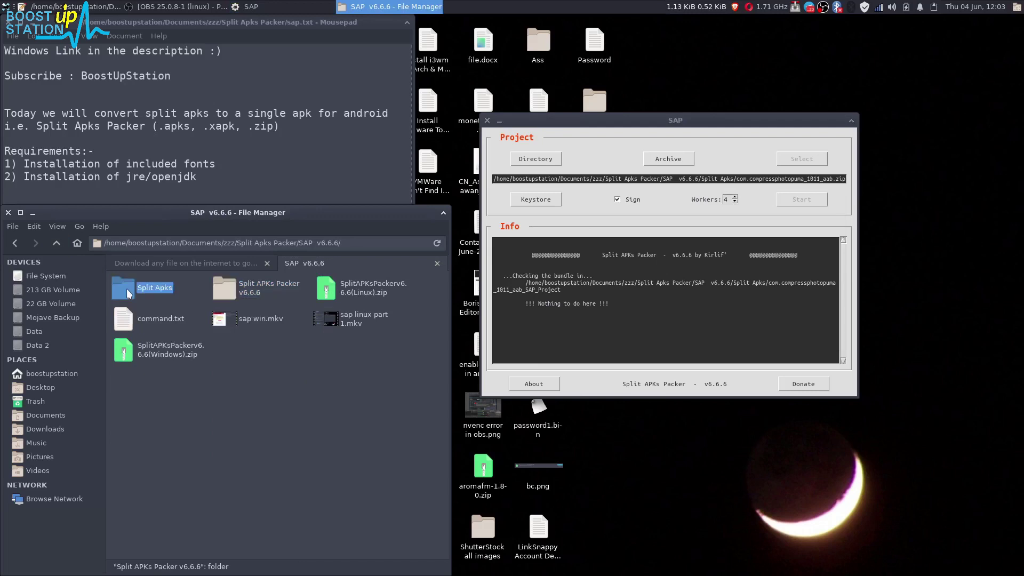
pyautogui.doubleClick(149, 288)
pyautogui.click(275, 293)
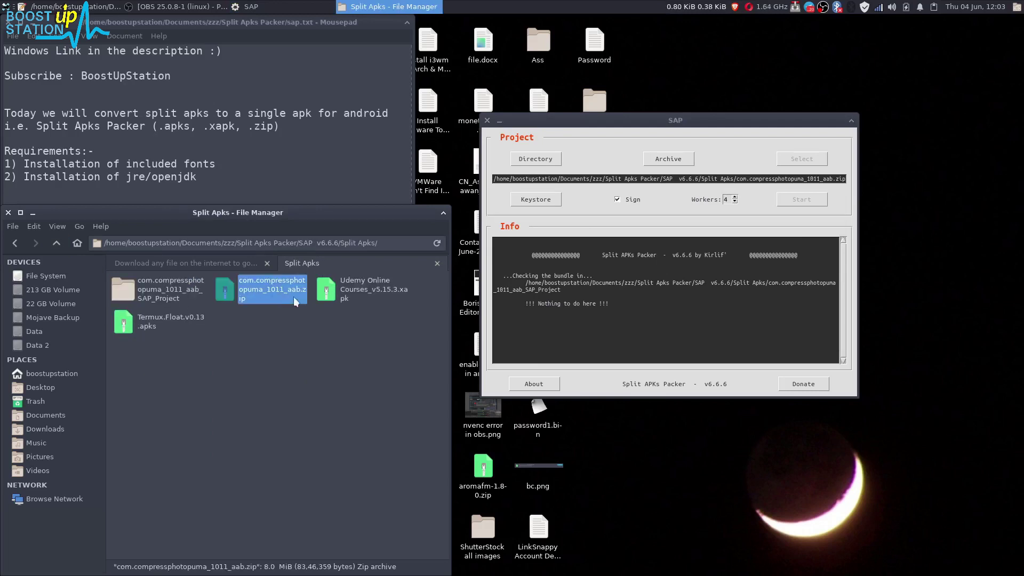
pyautogui.doubleClick(181, 293)
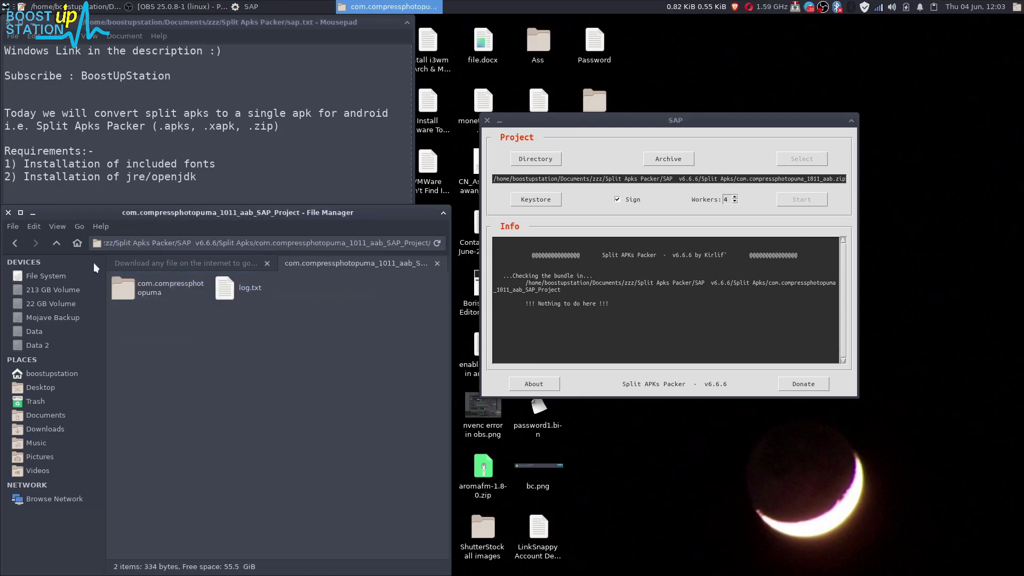
pyautogui.click(56, 243)
# - Point the Directory chooser at com.compressphotopuma_1011_aab_SAP_Project/com.compressphotopuma
pyautogui.click(535, 159)
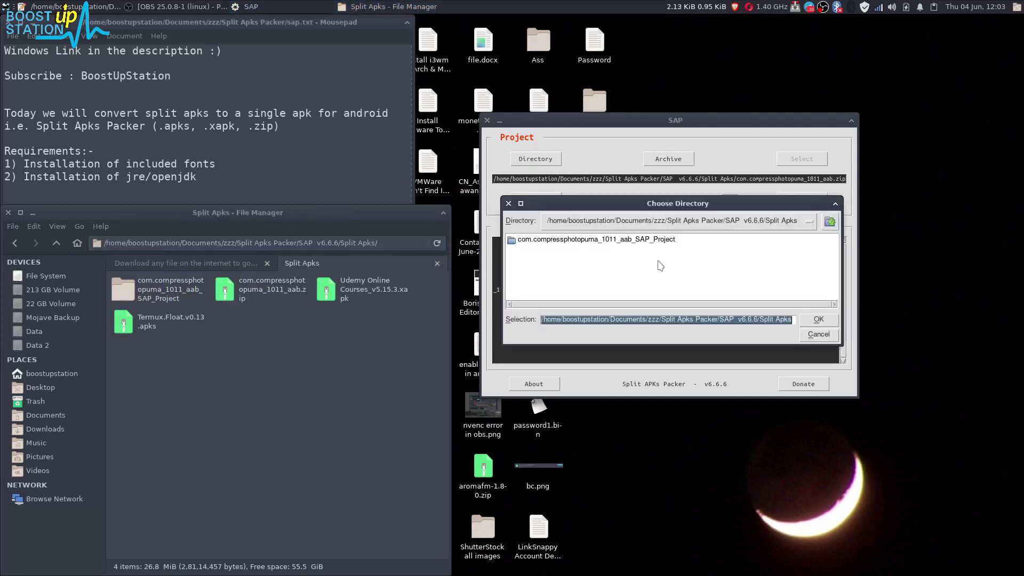
pyautogui.click(660, 266)
pyautogui.click(800, 222)
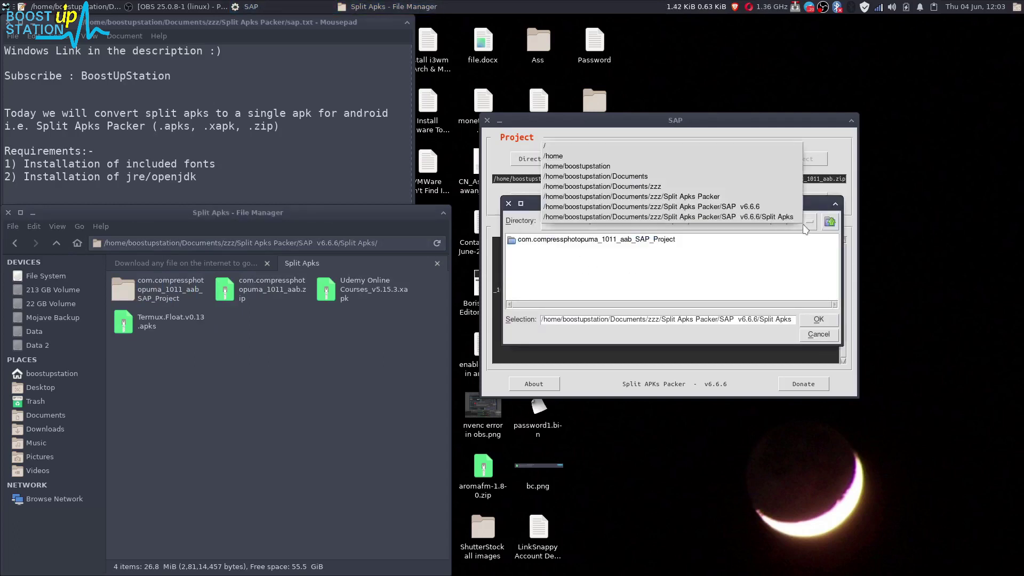
pyautogui.click(735, 221)
pyautogui.doubleClick(585, 240)
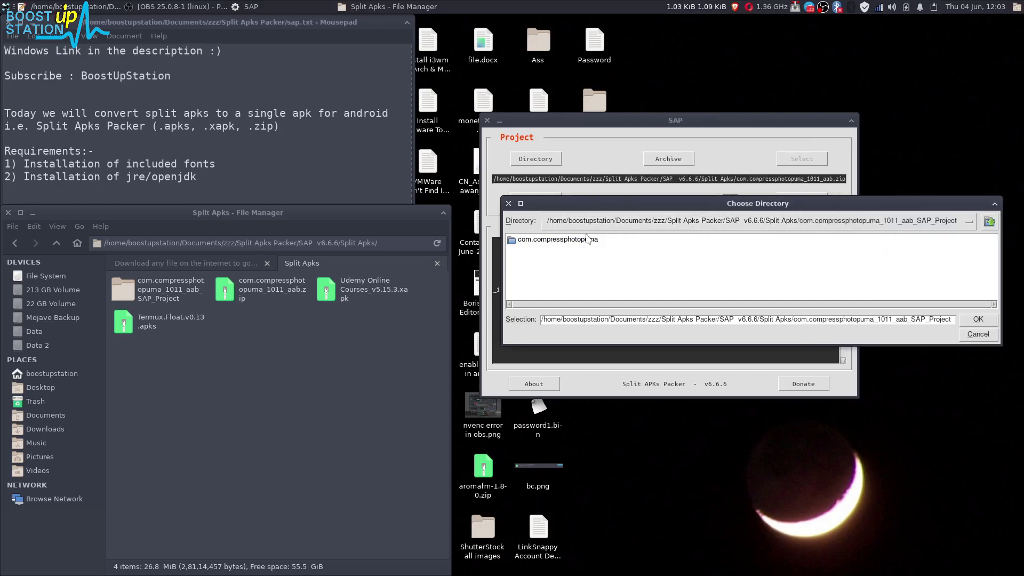
pyautogui.doubleClick(582, 241)
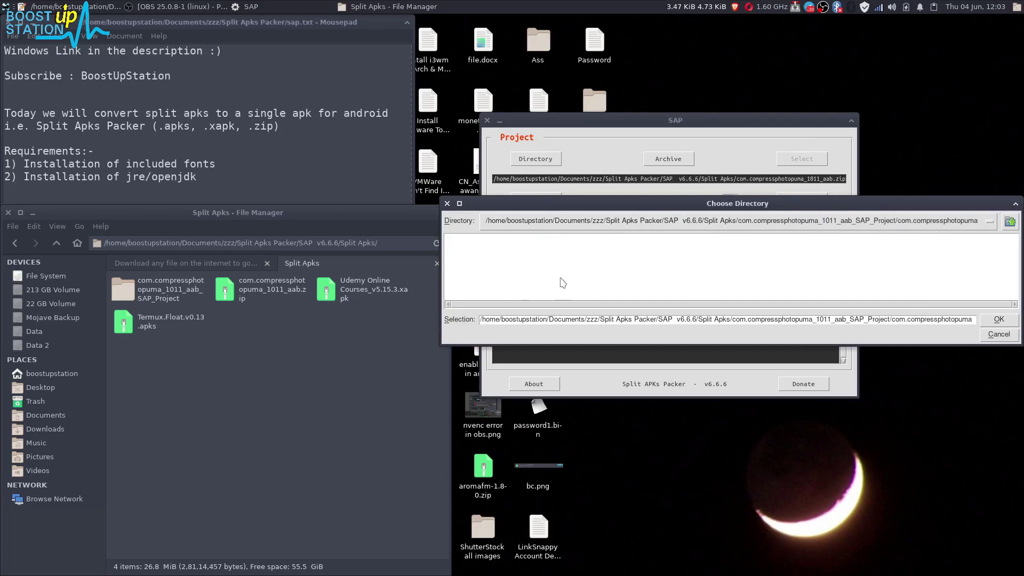
# - Confirm com.compressphotopuma as the project folder and review the Project info in the log
pyautogui.click(993, 320)
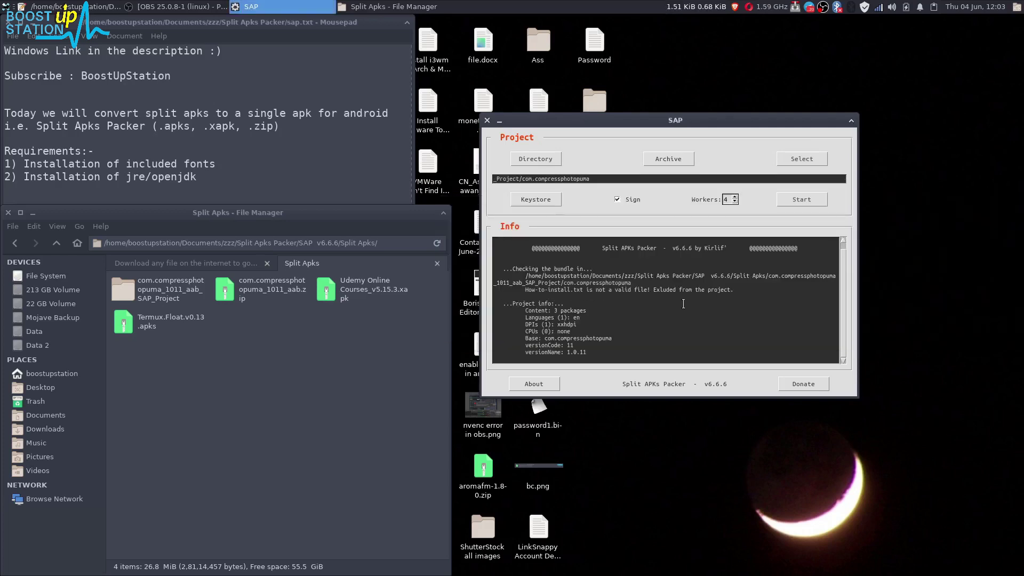
pyautogui.moveTo(584, 350); pyautogui.dragTo(517, 305)
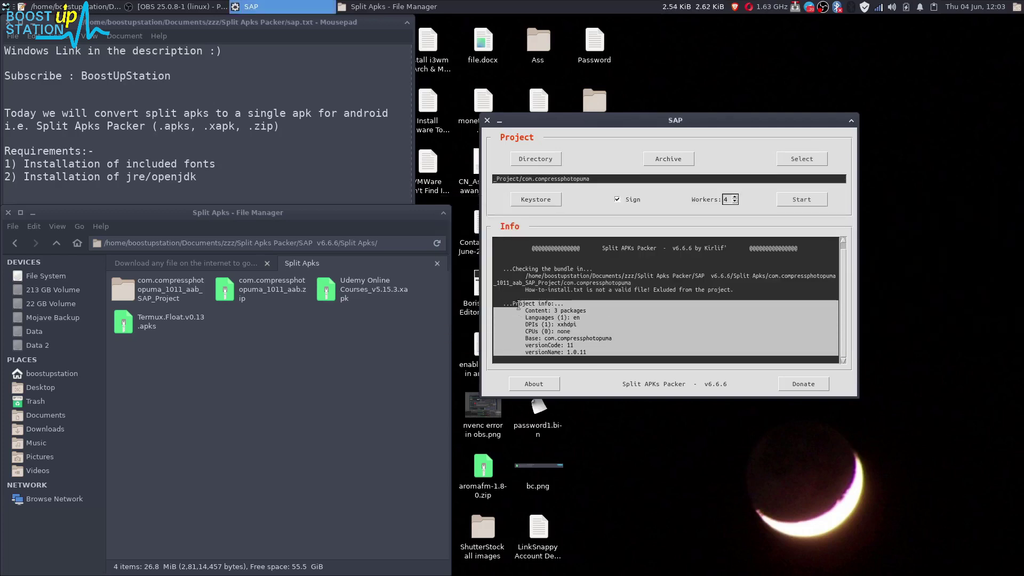
pyautogui.click(590, 332)
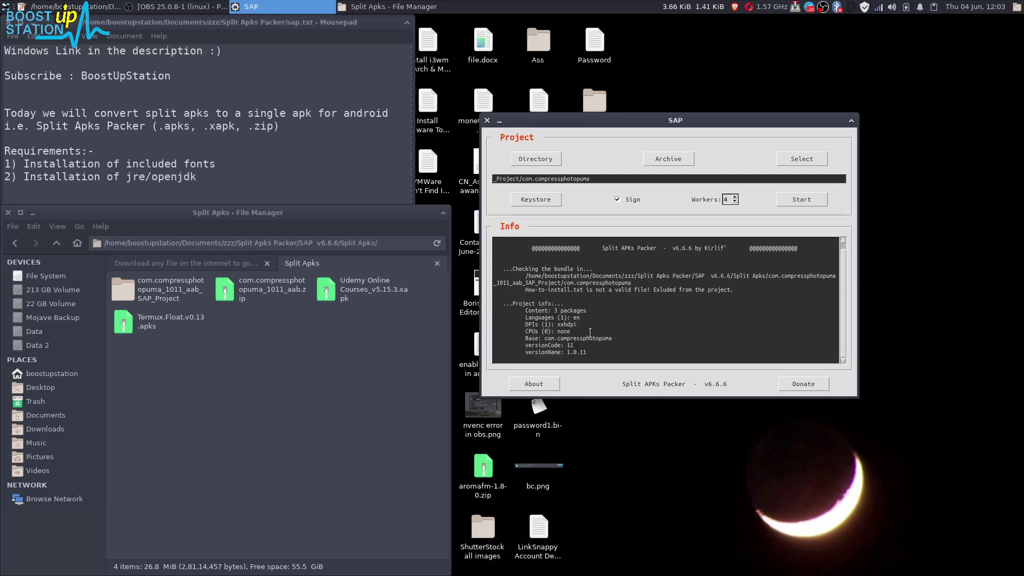
pyautogui.moveTo(596, 357); pyautogui.dragTo(513, 305)
pyautogui.click(584, 240)
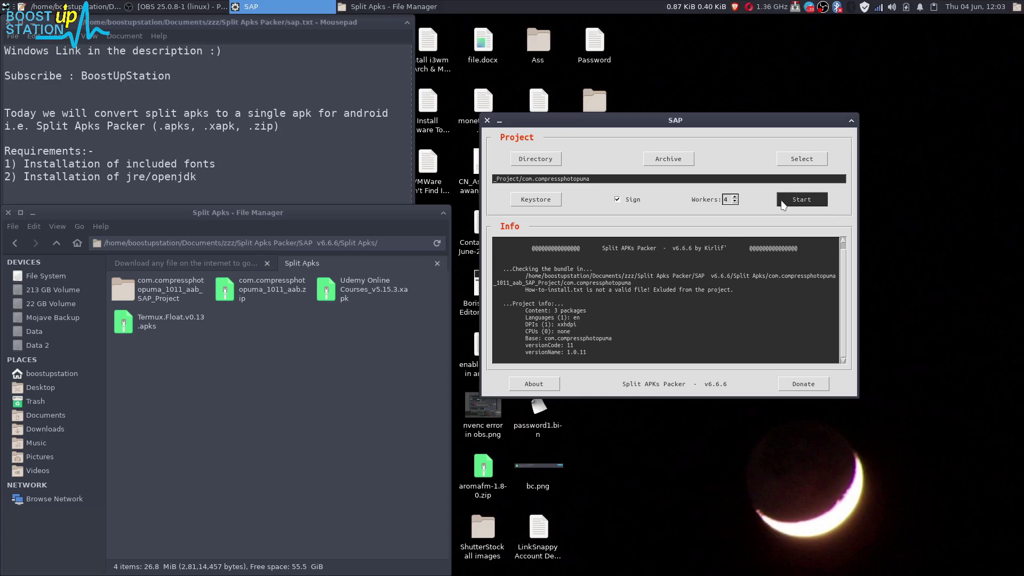
# - Start merging and signing with Sign checked, following the project folder and log until it finishes
pyautogui.click(783, 205)
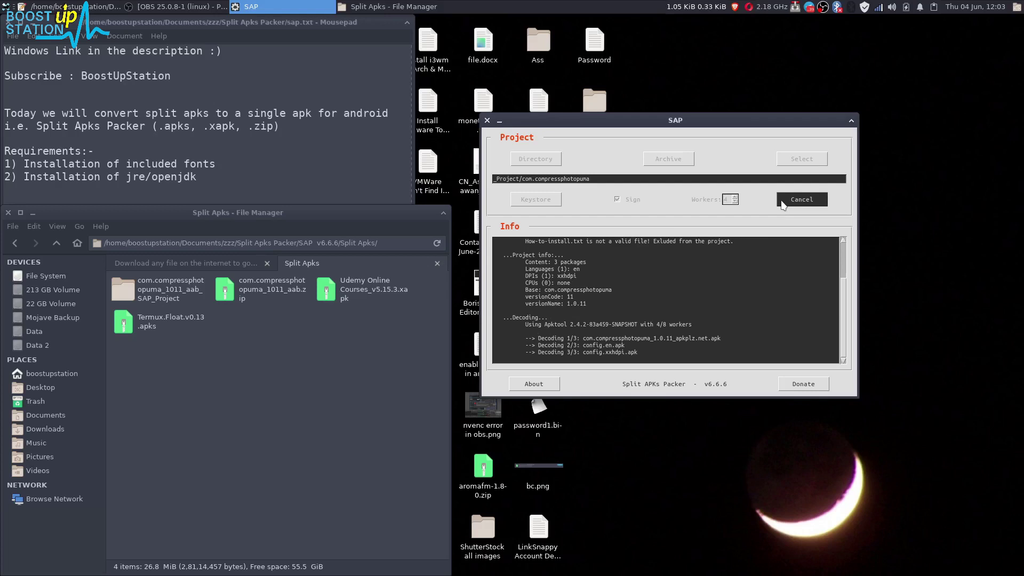
pyautogui.doubleClick(154, 291)
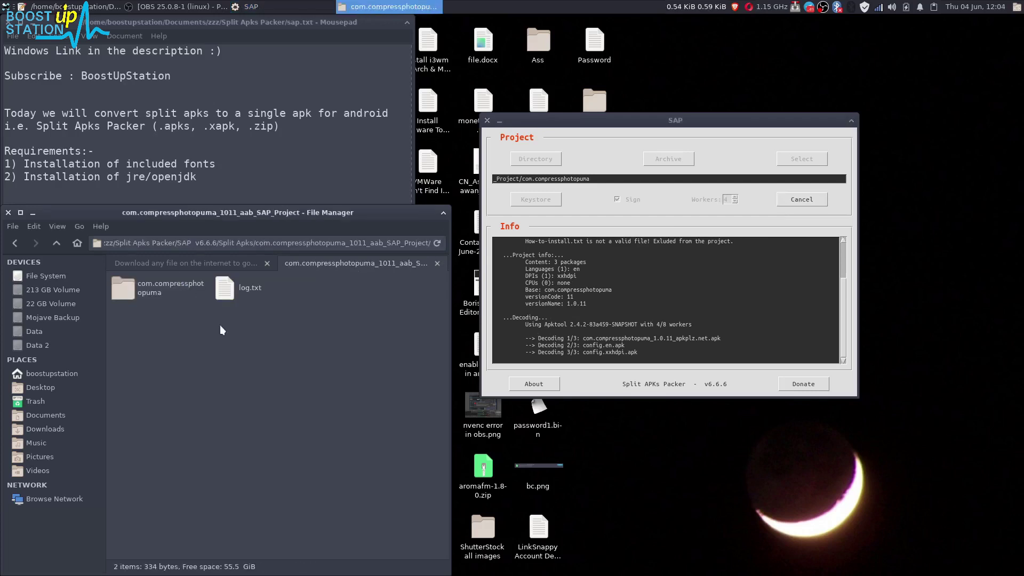
pyautogui.doubleClick(167, 296)
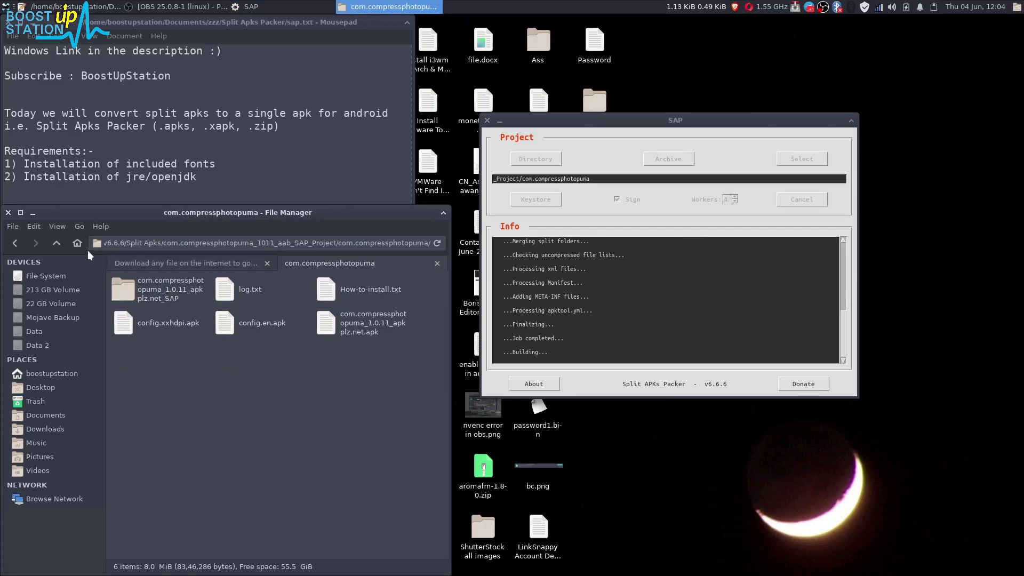
pyautogui.click(57, 243)
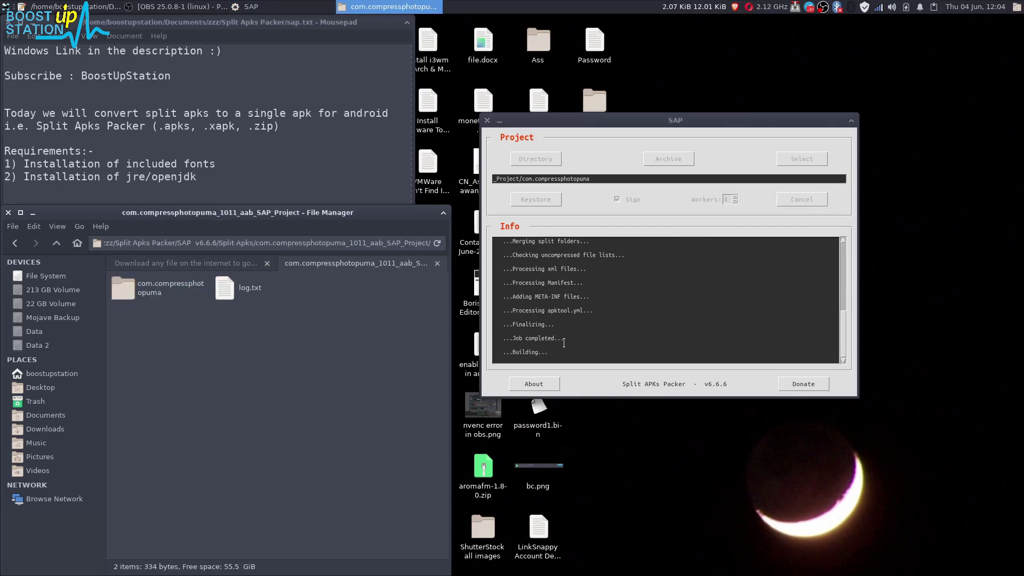
pyautogui.moveTo(549, 353); pyautogui.dragTo(516, 292)
pyautogui.click(556, 352)
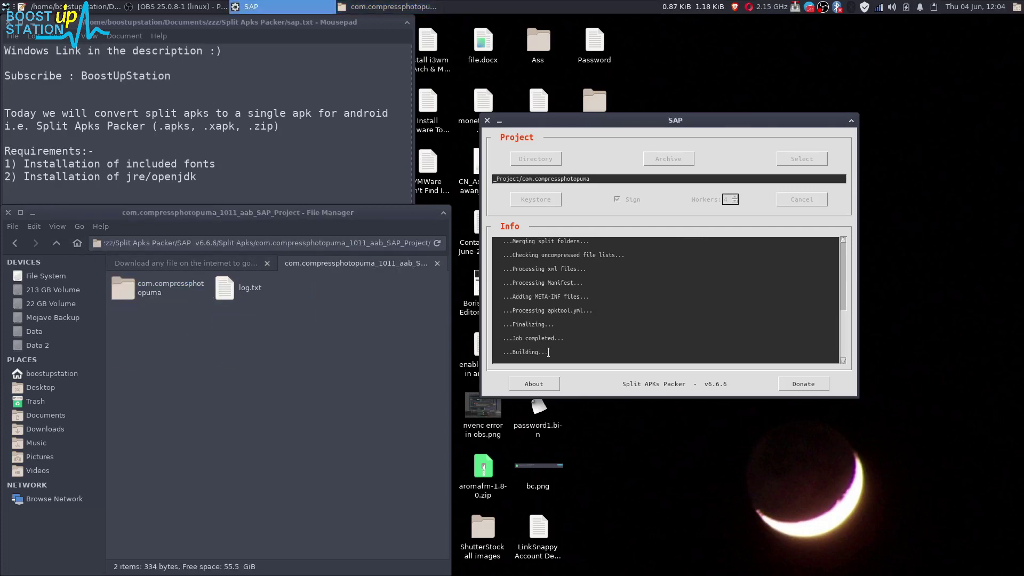
pyautogui.moveTo(548, 352); pyautogui.dragTo(519, 351)
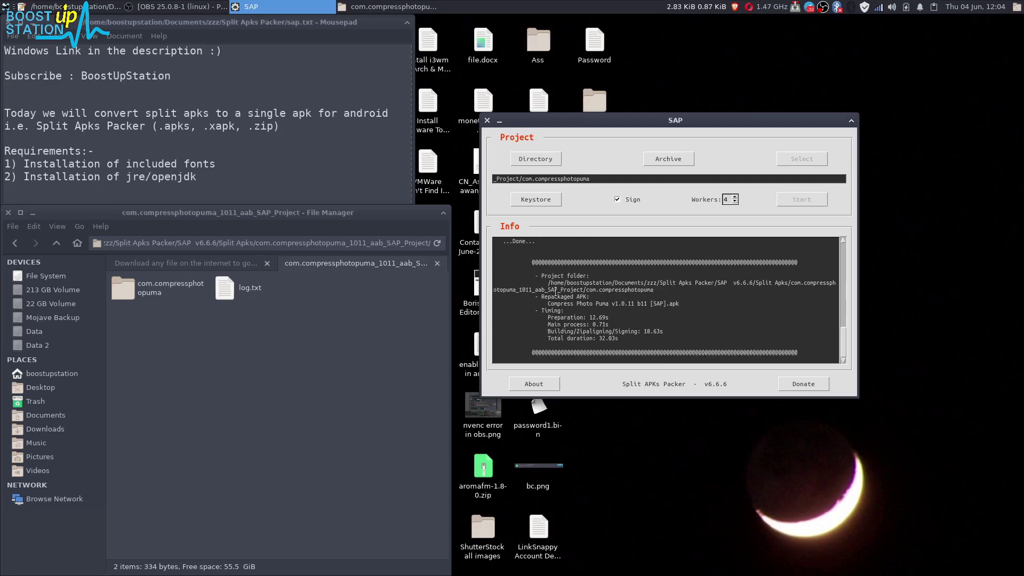
# - Review the finished log summary, then browse into com.compressphotopuma/build
pyautogui.keyDown('shift'); pyautogui.click(579, 289); pyautogui.keyUp('shift')
pyautogui.click(588, 300)
pyautogui.moveTo(547, 283); pyautogui.dragTo(653, 289)
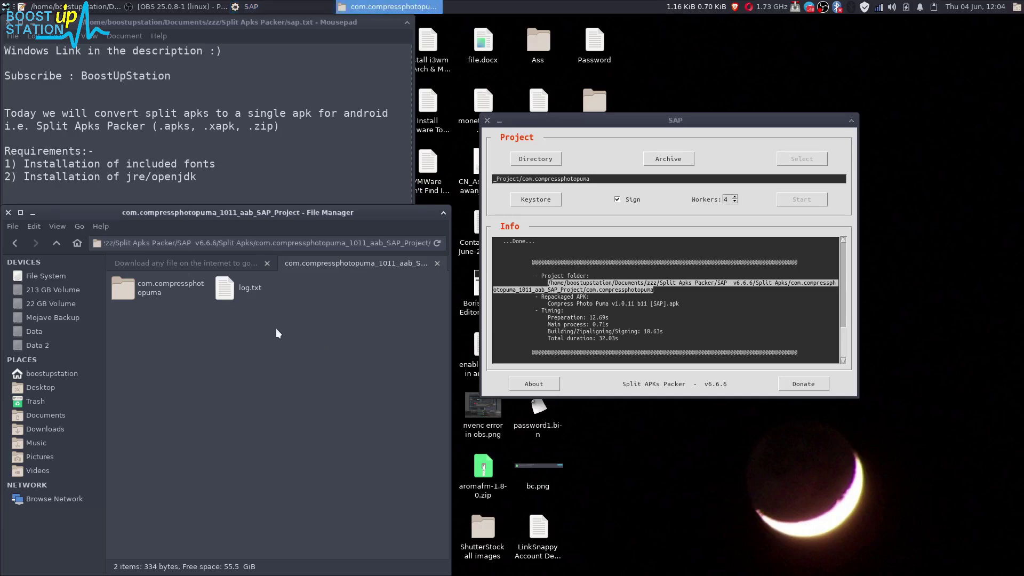
pyautogui.doubleClick(123, 288)
pyautogui.doubleClick(128, 291)
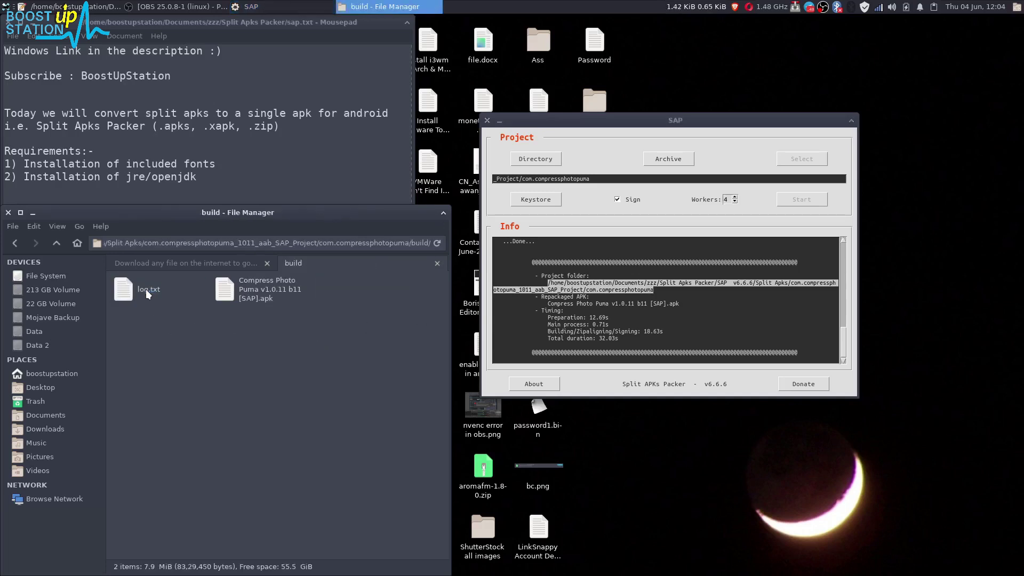
# - Check the repackaged APK's 7.9 MiB size, then highlight the Subscribe line in the sap notes
pyautogui.click(272, 299)
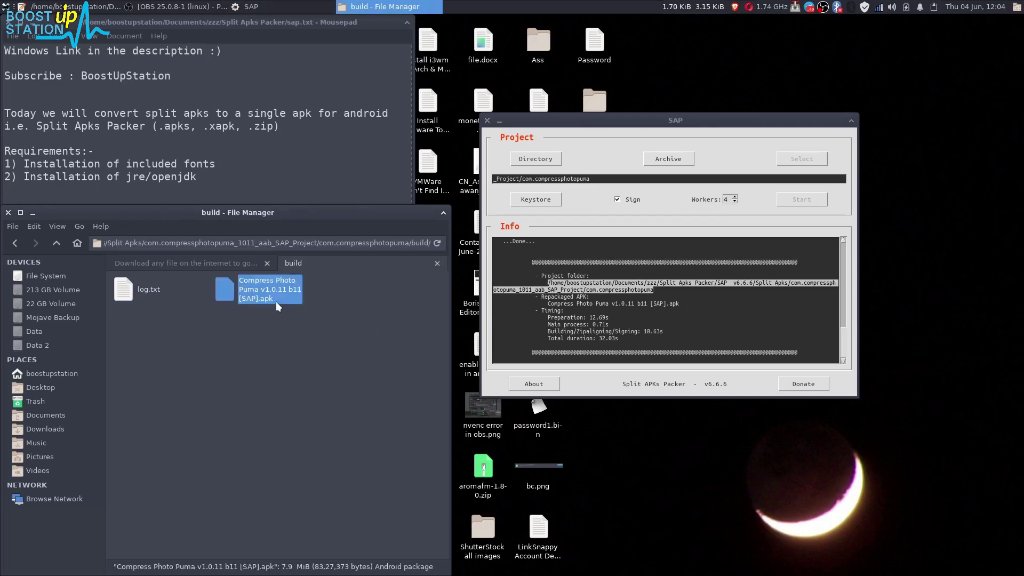
pyautogui.click(288, 345)
pyautogui.click(284, 302)
pyautogui.click(314, 338)
pyautogui.moveTo(11, 76); pyautogui.dragTo(171, 78)
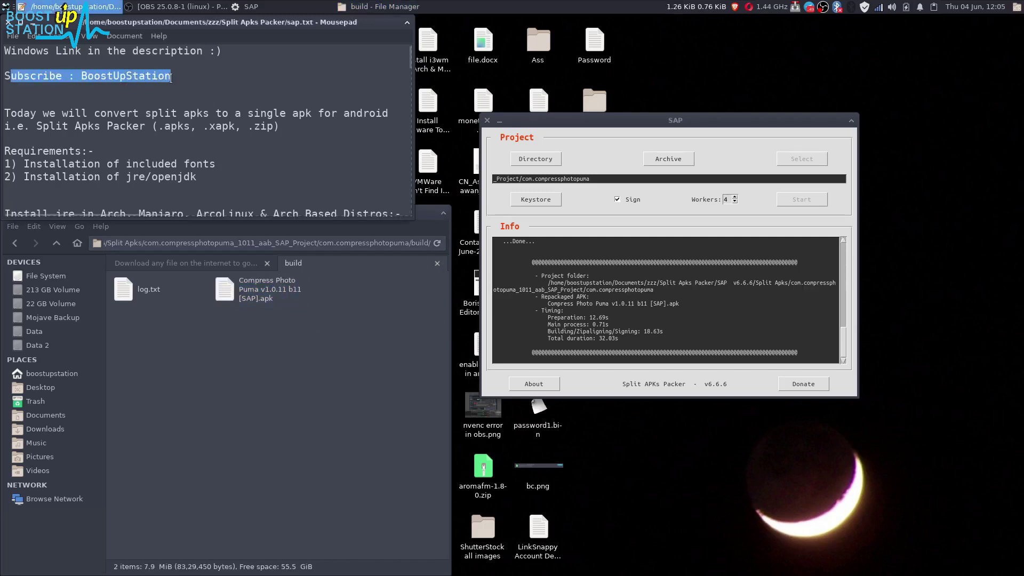